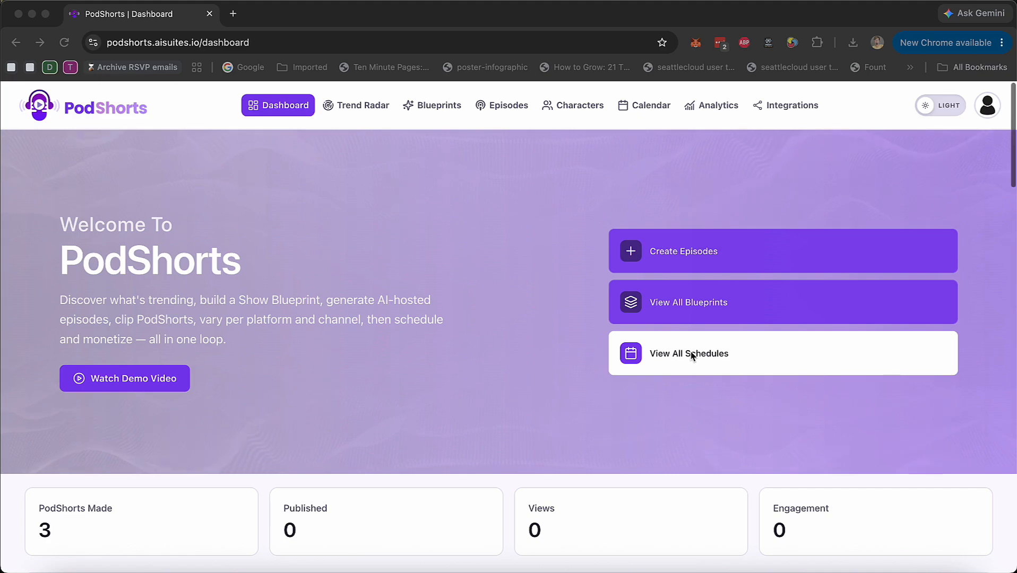
Look over the dashboard's statistics, recent episodes and recent videos
scroll(691, 356, down, 3)
scroll(691, 356, down, 5)
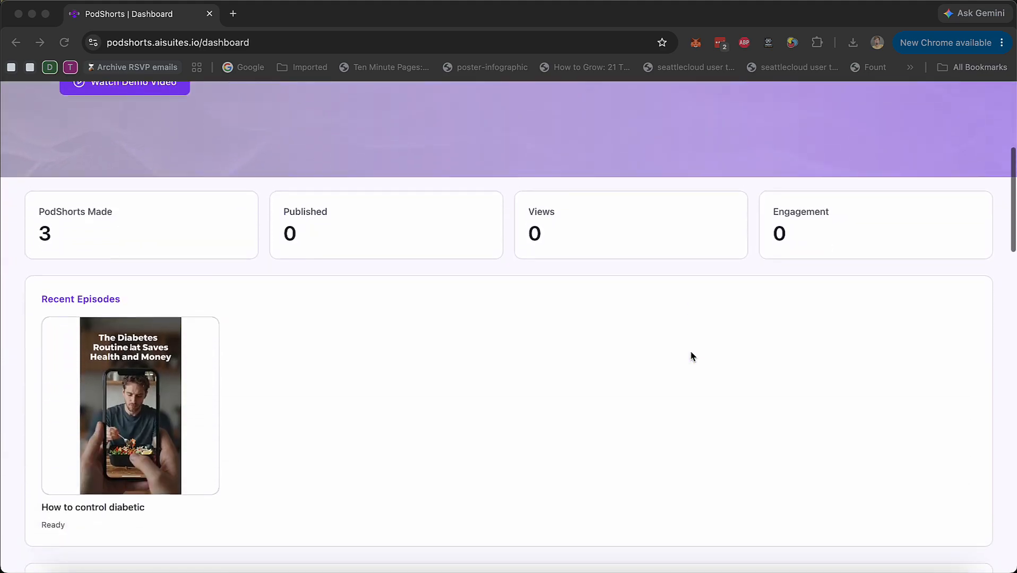
scroll(691, 356, down, 3)
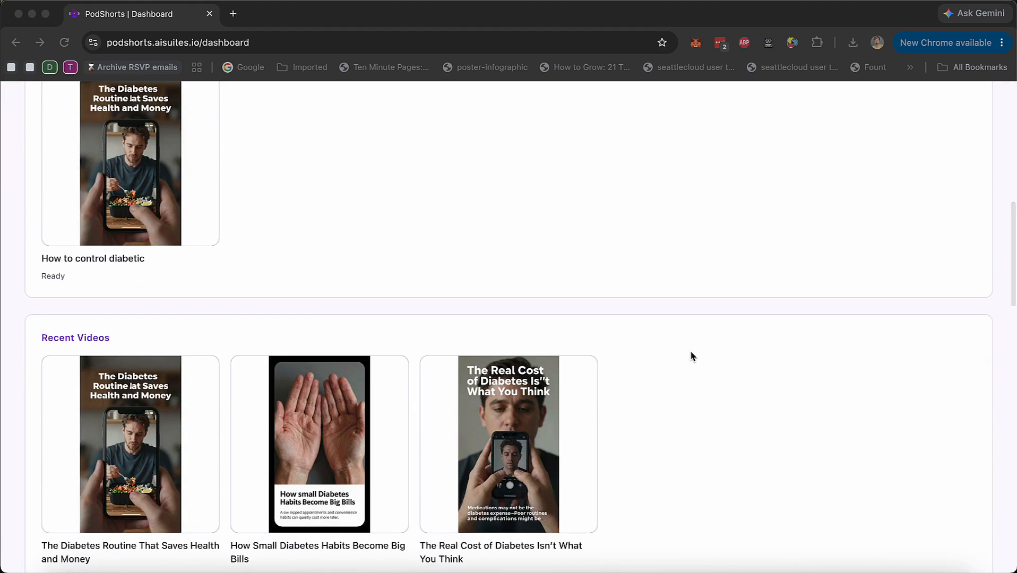
scroll(692, 356, up, 1)
scroll(692, 356, up, 1)
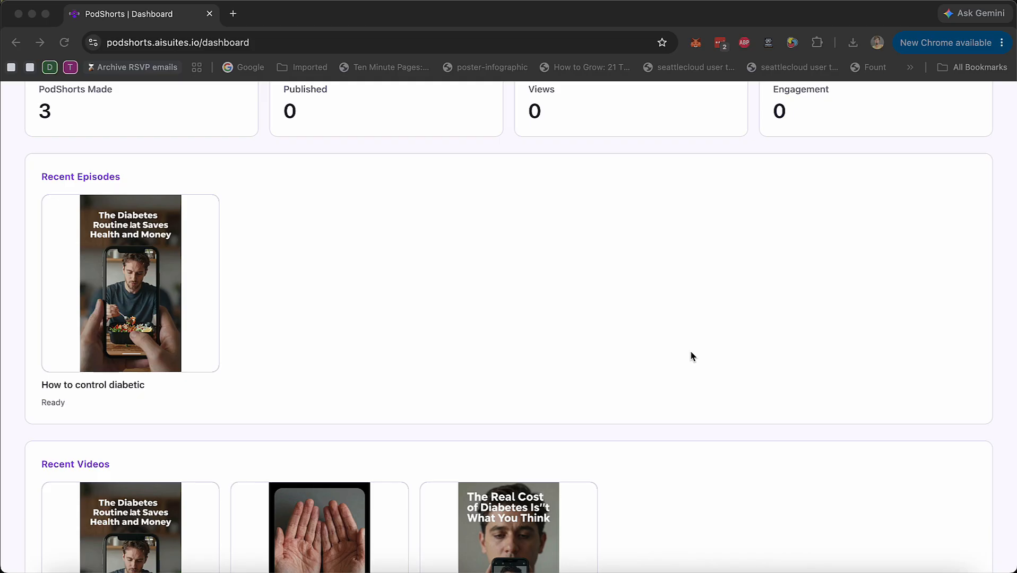
scroll(690, 352, up, 1)
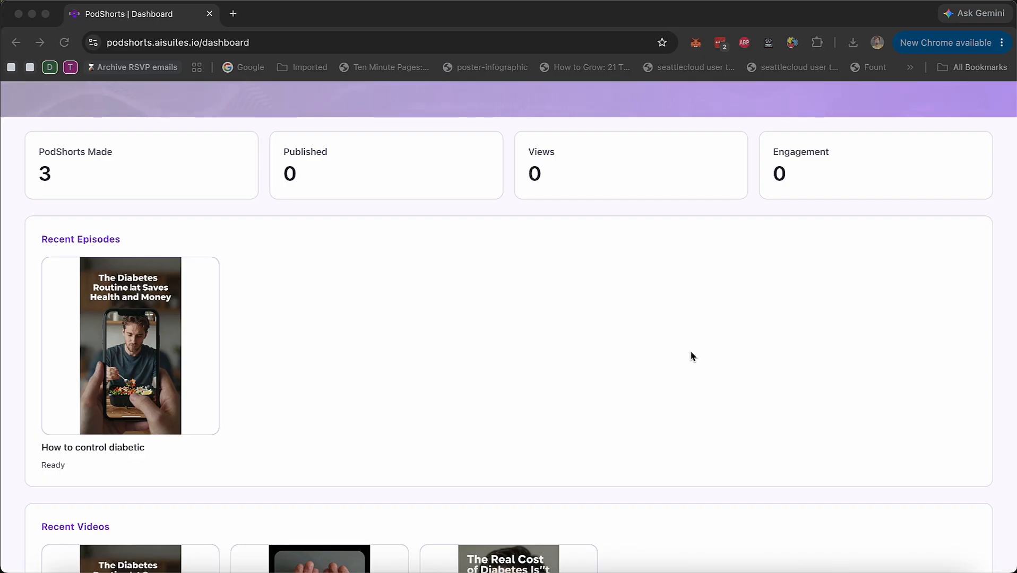
scroll(691, 356, up, 4)
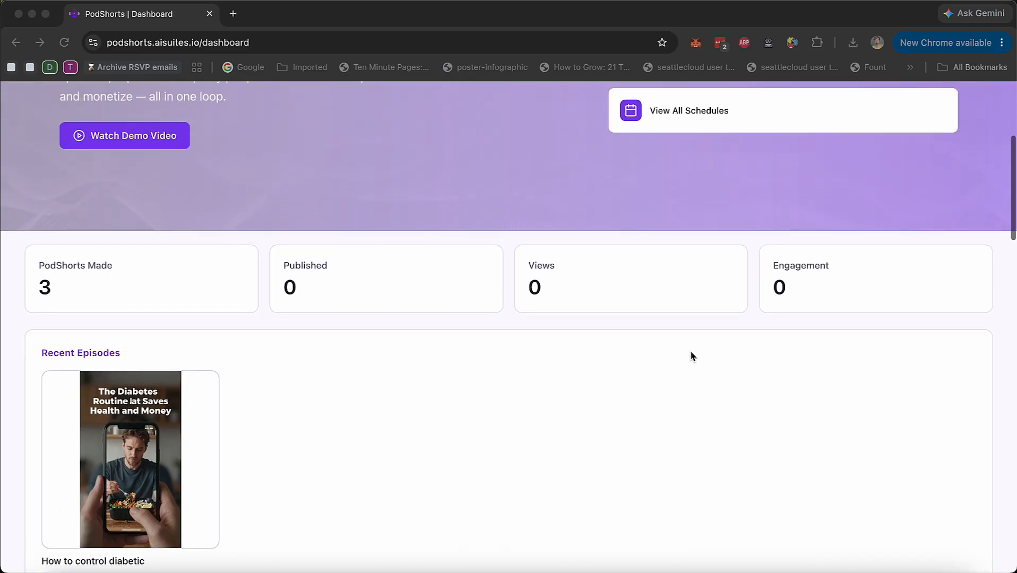
scroll(691, 355, up, 2)
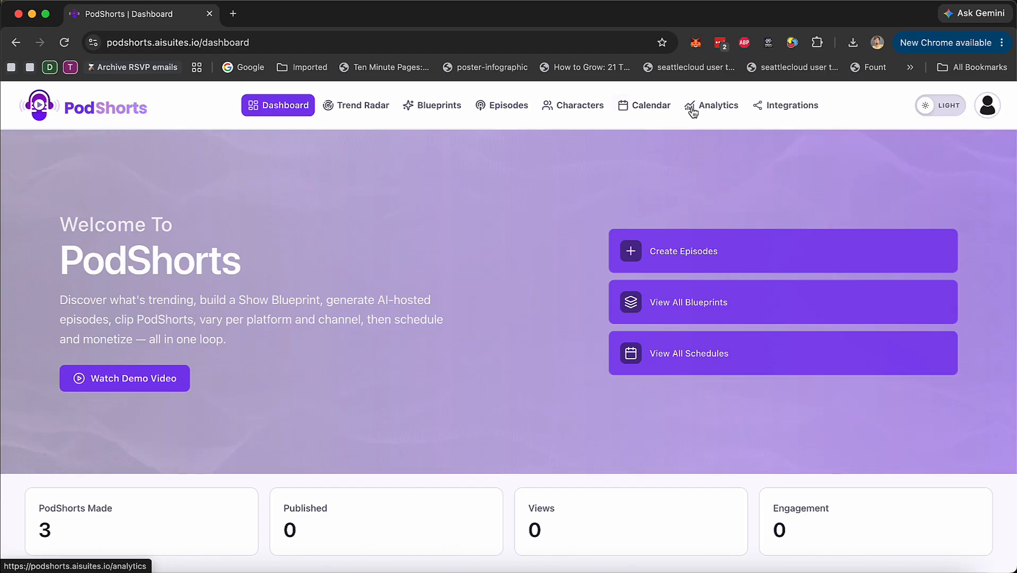
Start a Trend Radar search named demo#1 with the custom niche "weight loss"
click(371, 111)
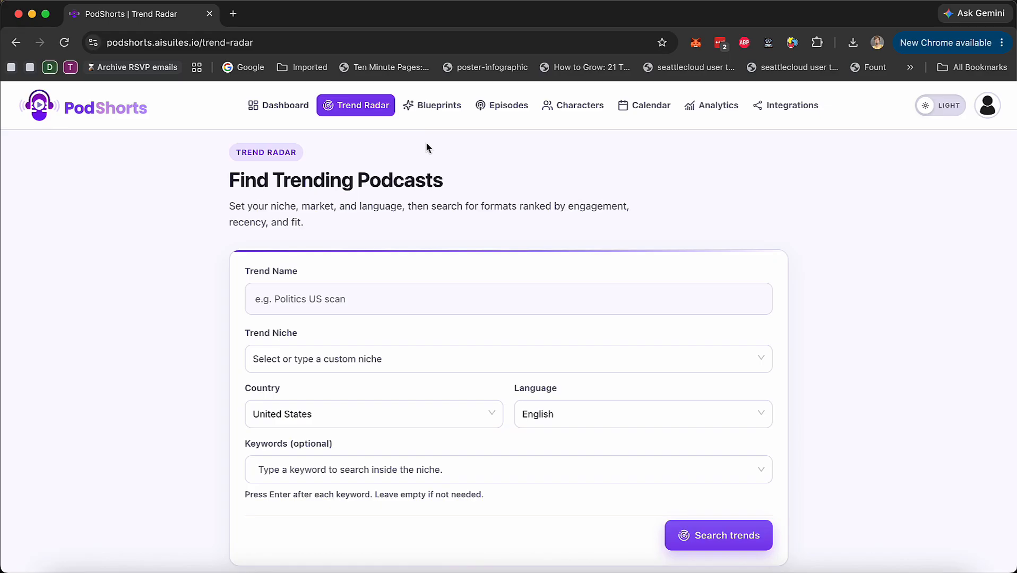
click(402, 304)
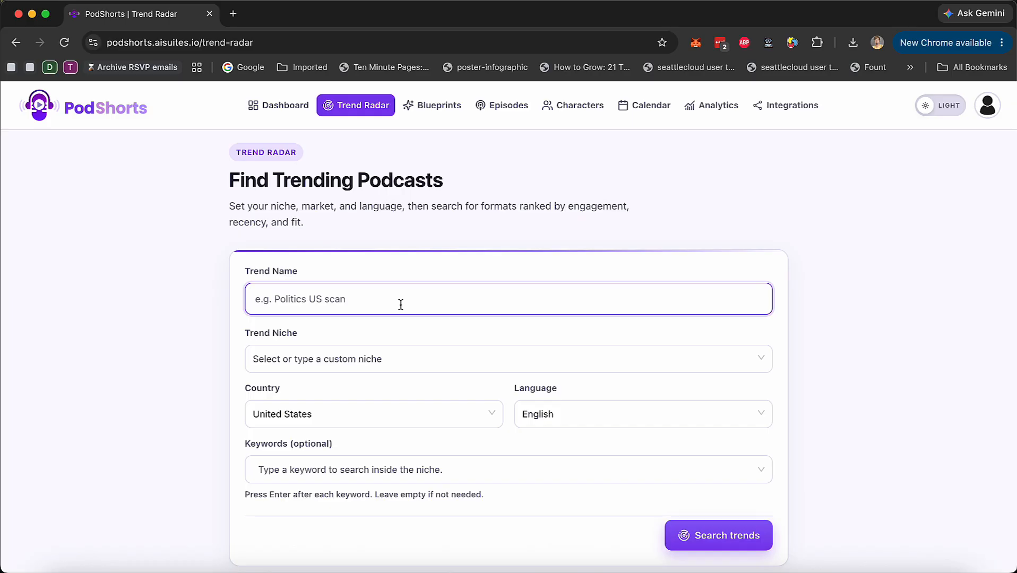
text(demo#1)
key(Tab)
text(weight loss)
click(372, 394)
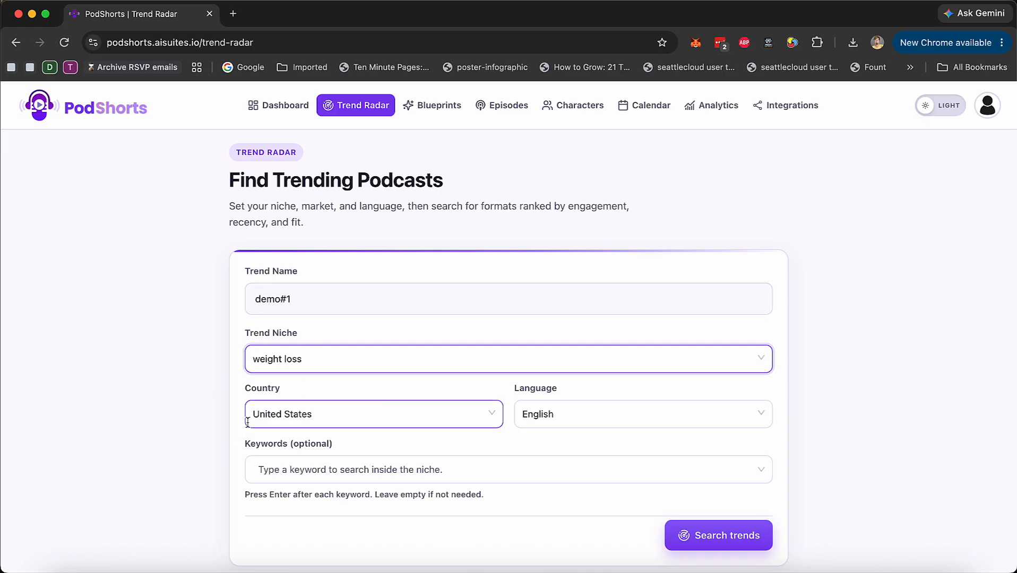
Check the country and language choices for the trend search, keeping United States and English
click(420, 419)
click(657, 419)
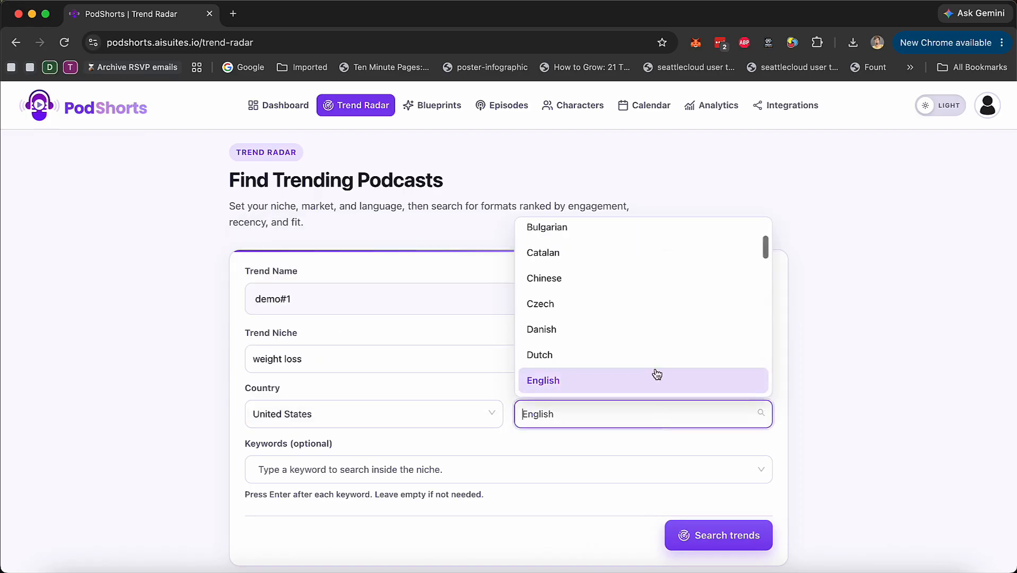
click(826, 372)
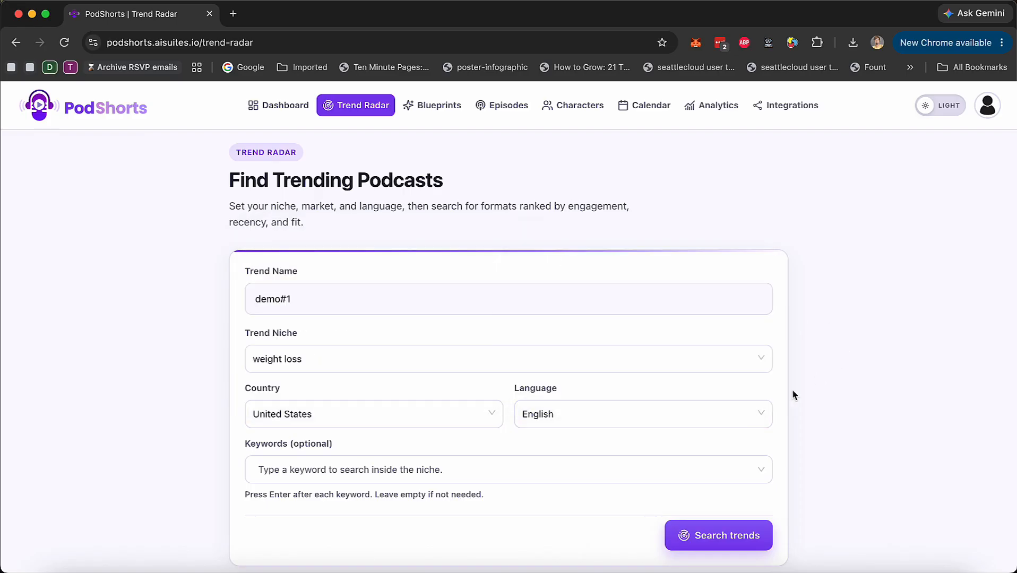
Add the keyword "weight loss" to the trend search and run it
scroll(614, 494, down, 2)
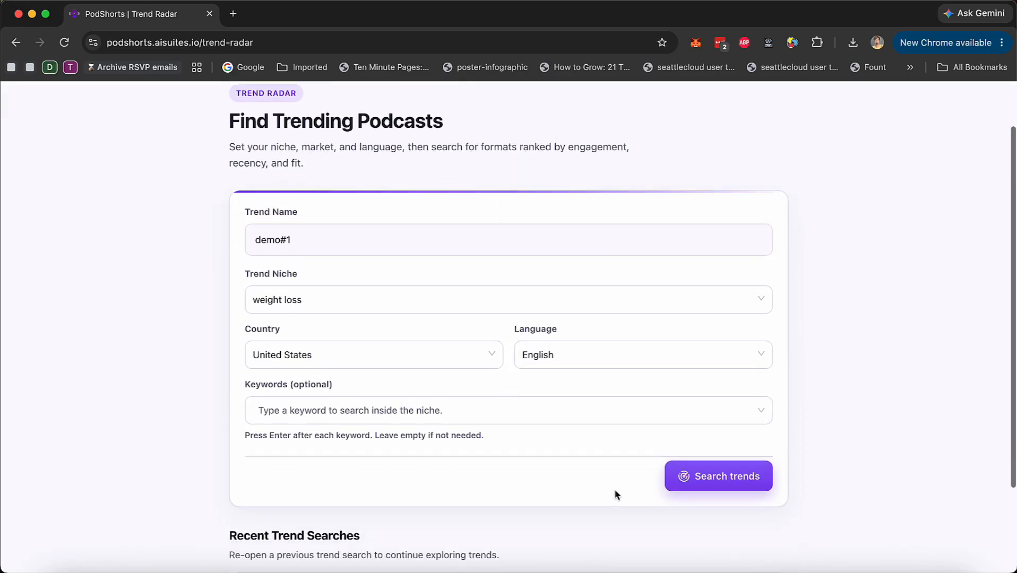
click(344, 412)
text(weight lis)
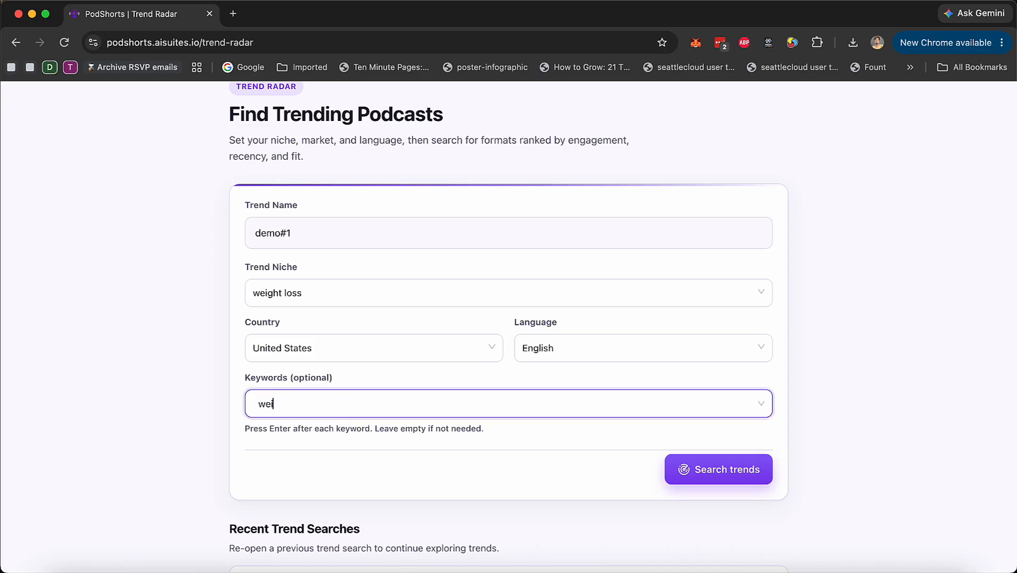
key(BackSpace)
key(BackSpace)
text(oss)
key(Return)
click(743, 472)
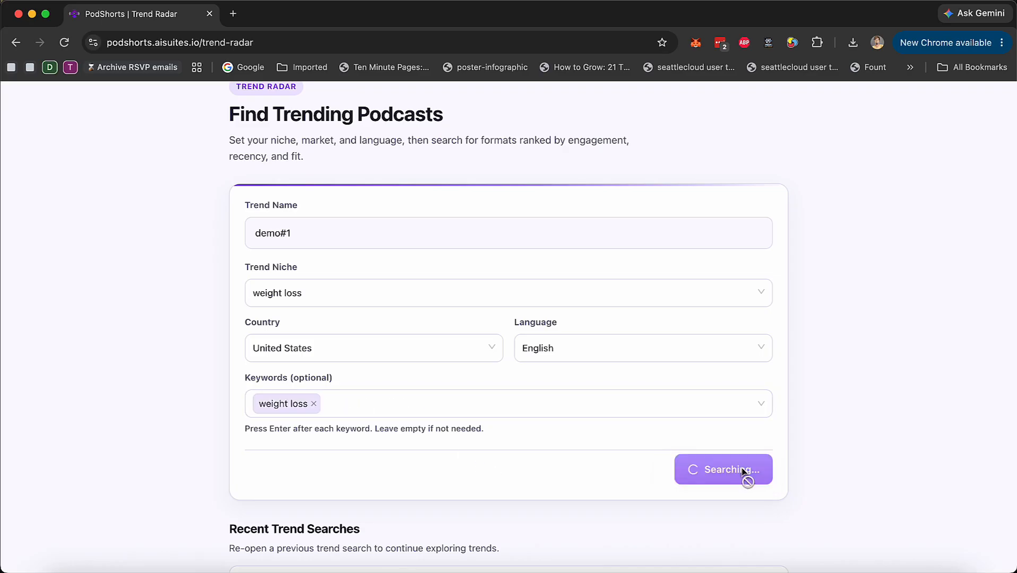
scroll(855, 405, down, 2)
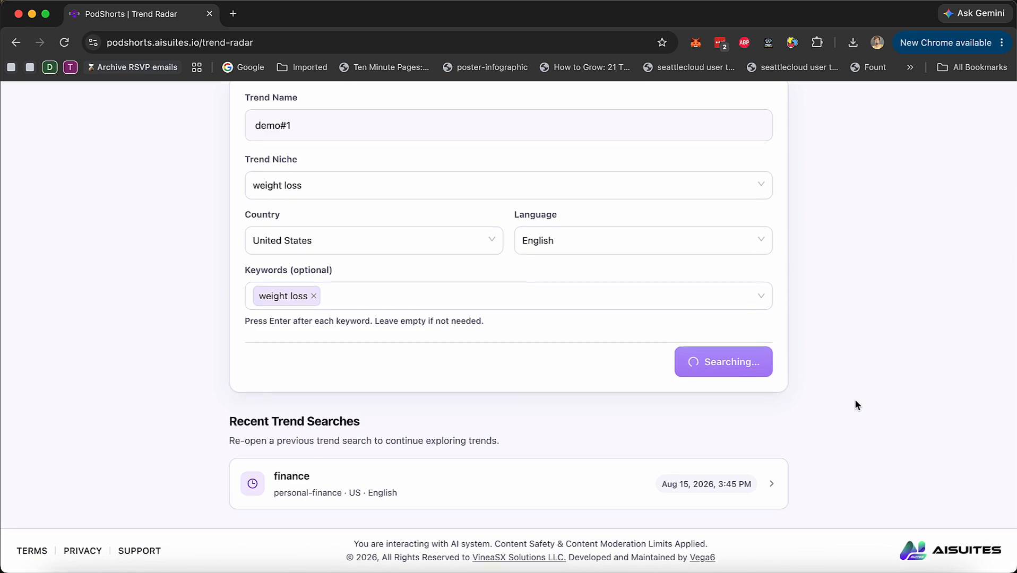
Browse the trending podcasts found for demo#1, comparing their trend scores, views and engagement
scroll(855, 405, up, 1)
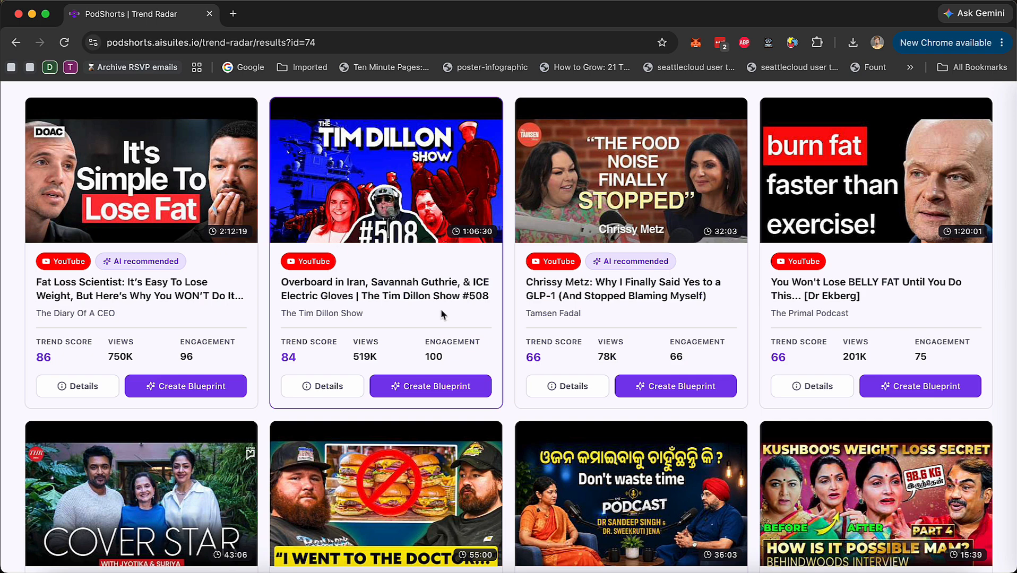
scroll(441, 315, up, 1)
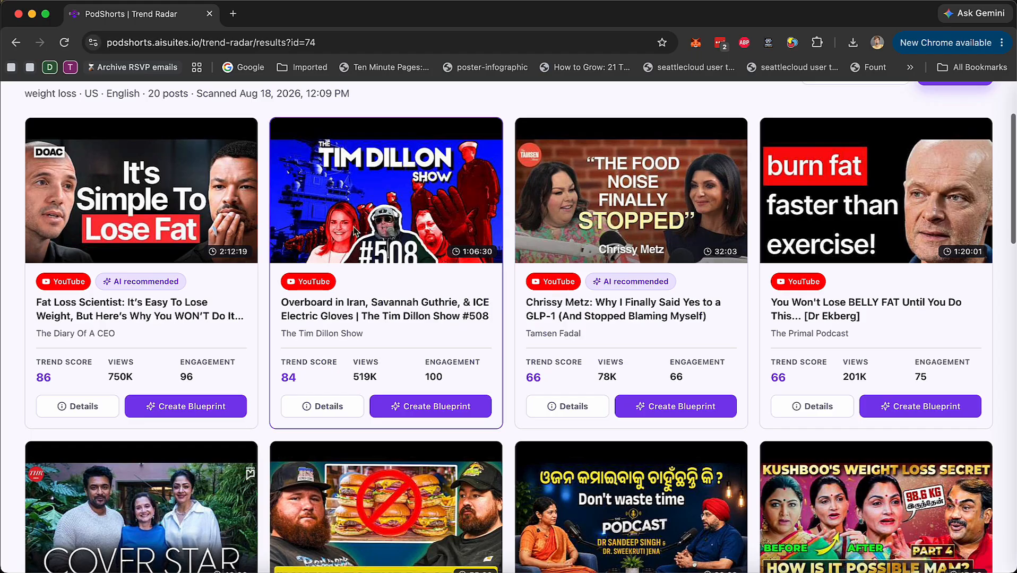
scroll(561, 313, down, 3)
scroll(562, 314, down, 8)
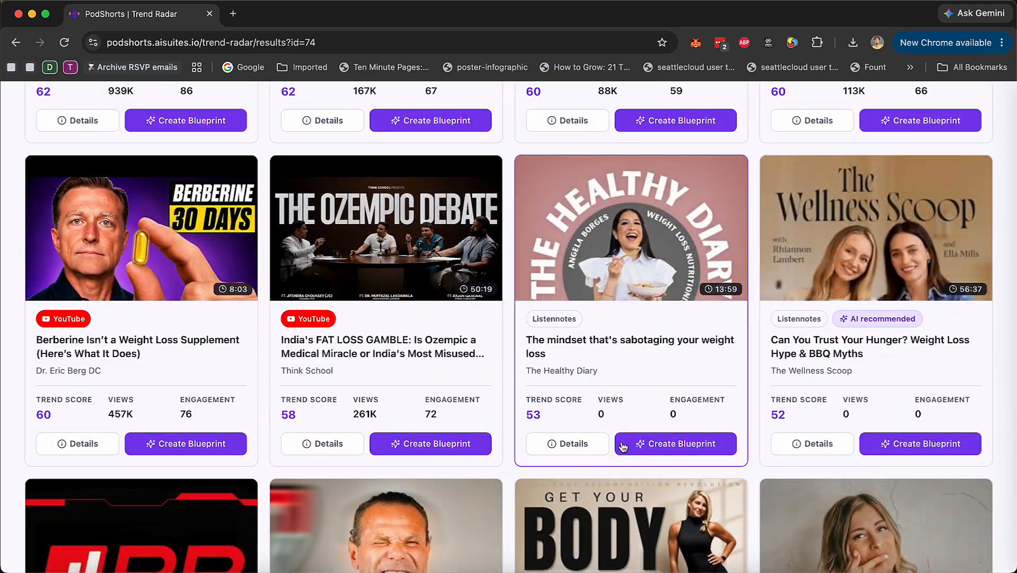
scroll(562, 313, up, 15)
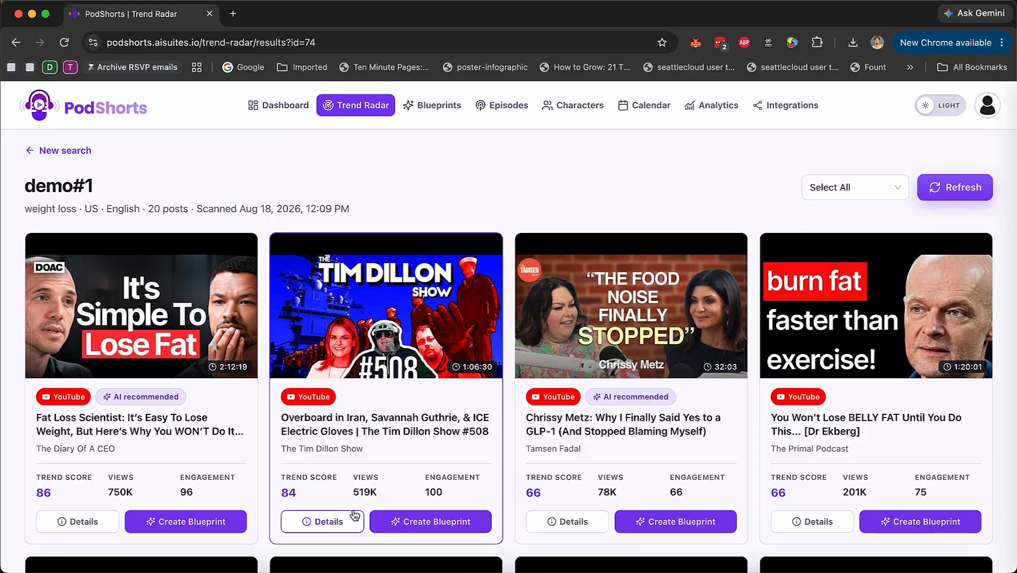
scroll(386, 497, down, 1)
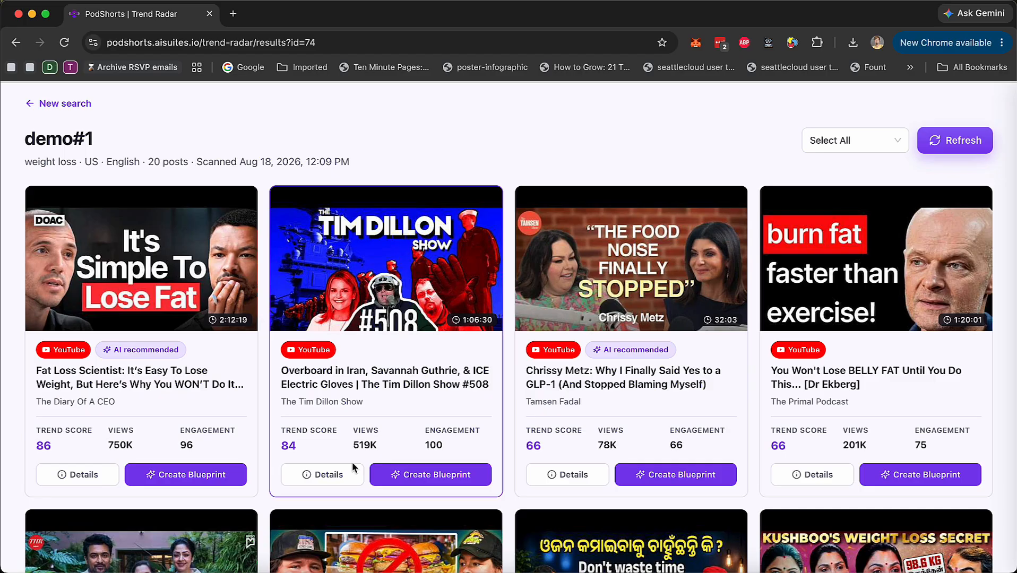
Read the trend scores, performance metrics and description in the Fat Loss Scientist podcast's details, and close them
click(92, 477)
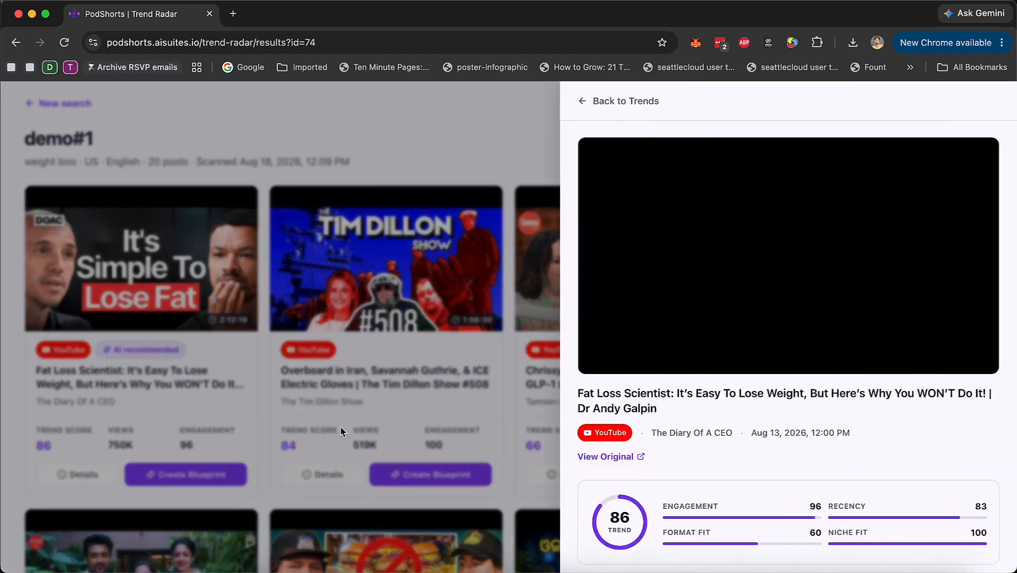
scroll(754, 400, down, 3)
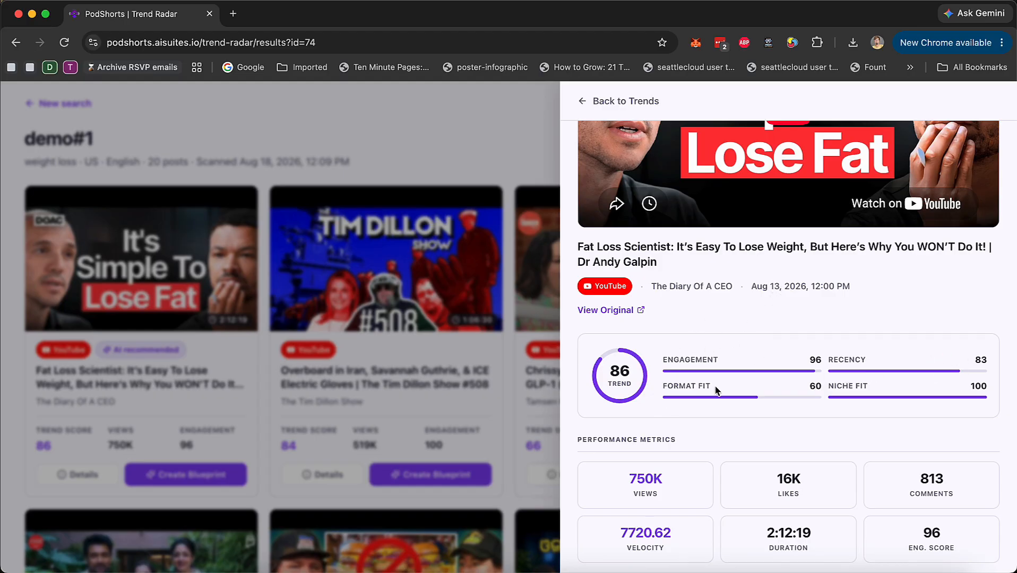
scroll(716, 391, down, 1)
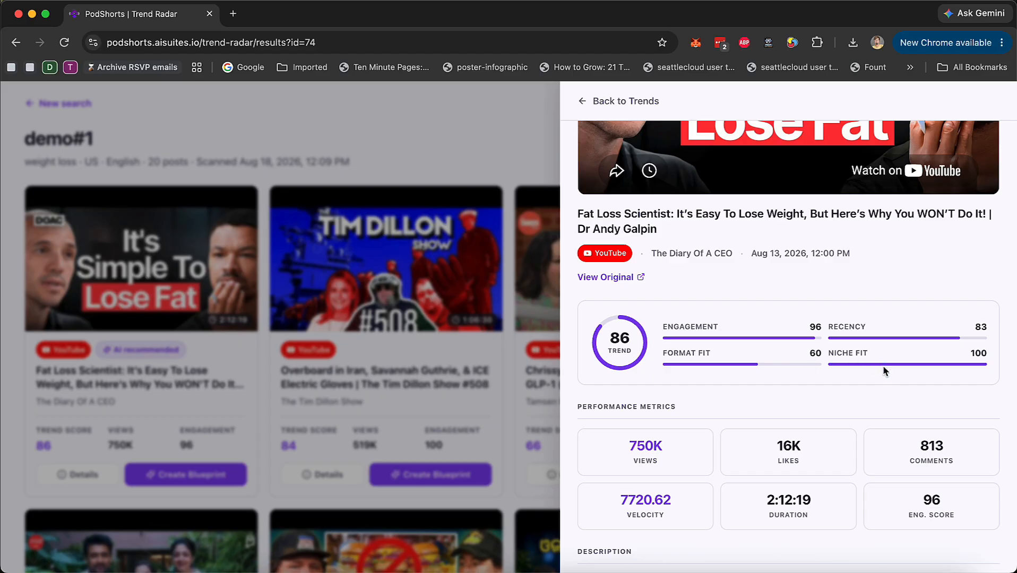
scroll(891, 377, down, 10)
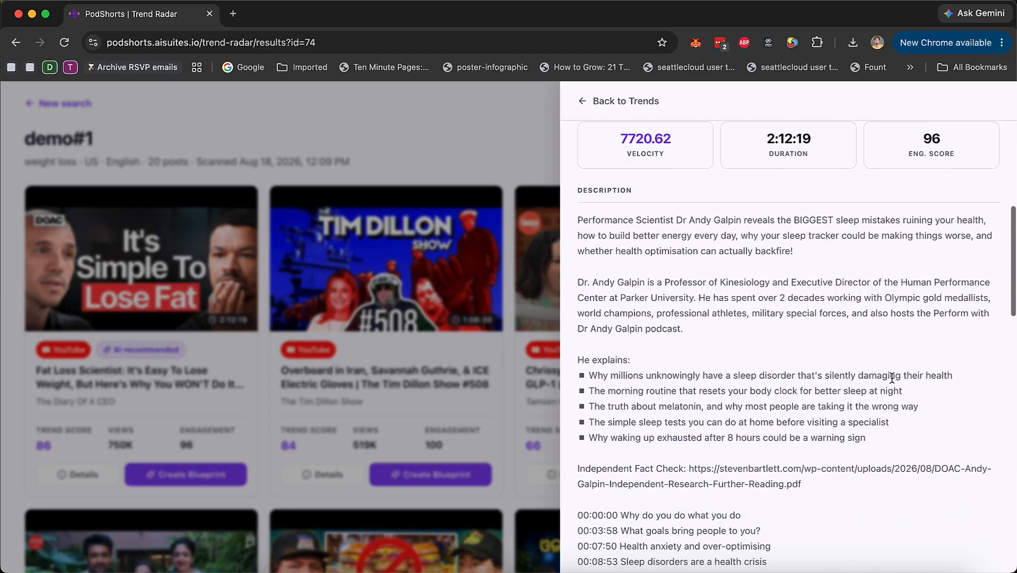
scroll(891, 378, down, 10)
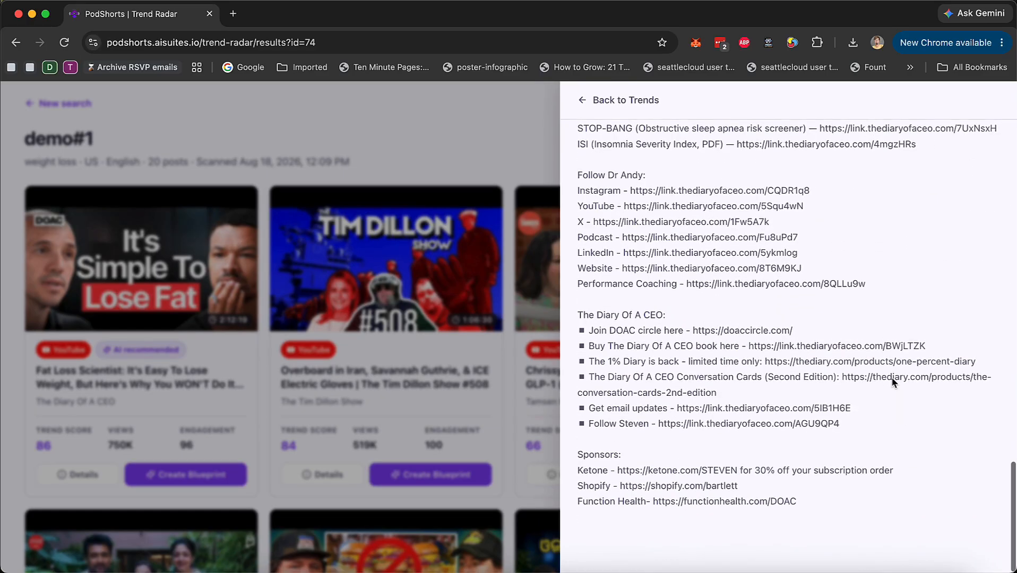
click(485, 408)
Create a blueprint from the Fat Loss Scientist podcast trend
click(181, 476)
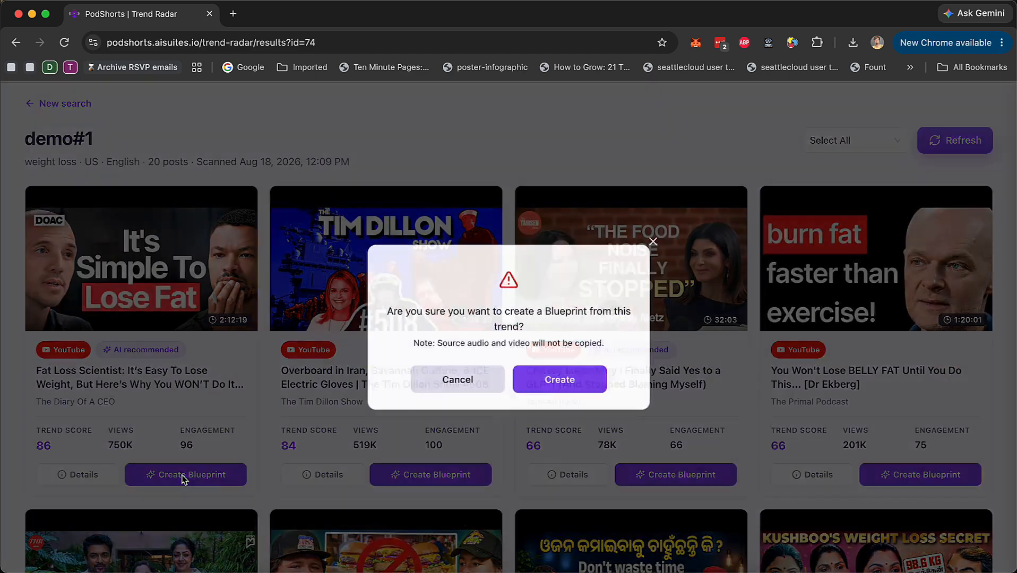
click(568, 388)
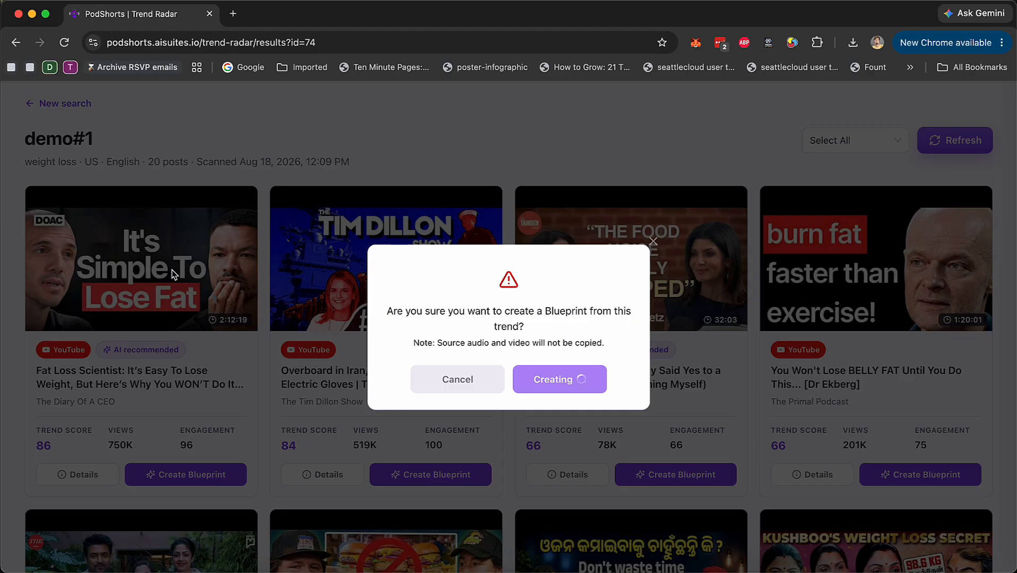
scroll(506, 460, up, 2)
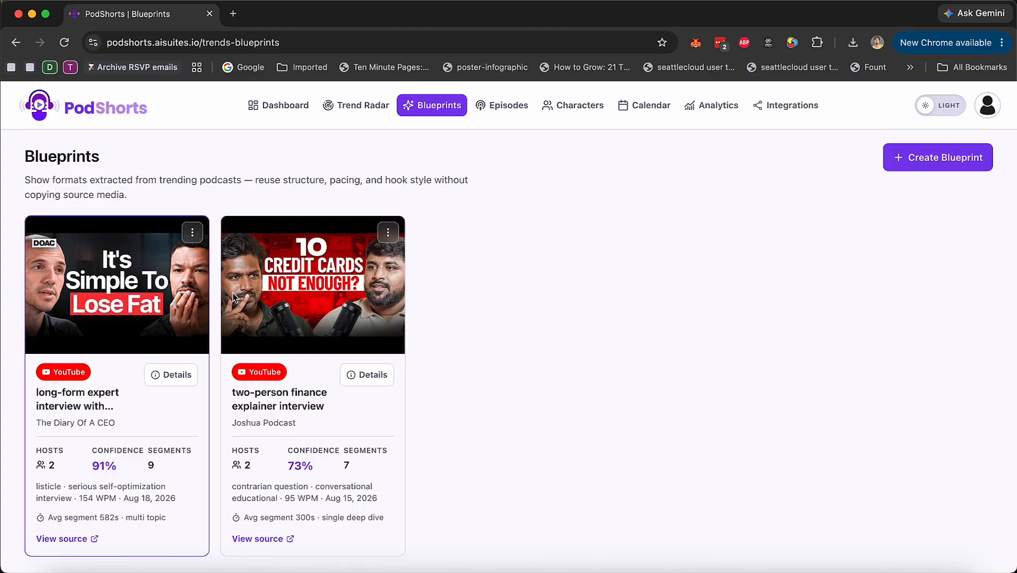
Review the host personas and segment structure in the details of The Diary Of A CEO blueprint
scroll(306, 284, up, 5)
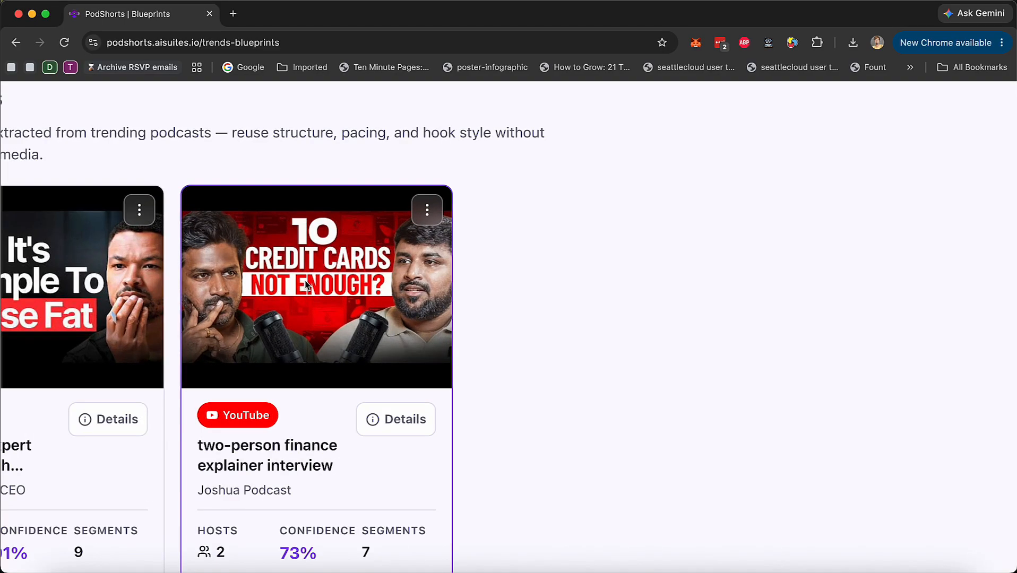
scroll(304, 285, down, 5)
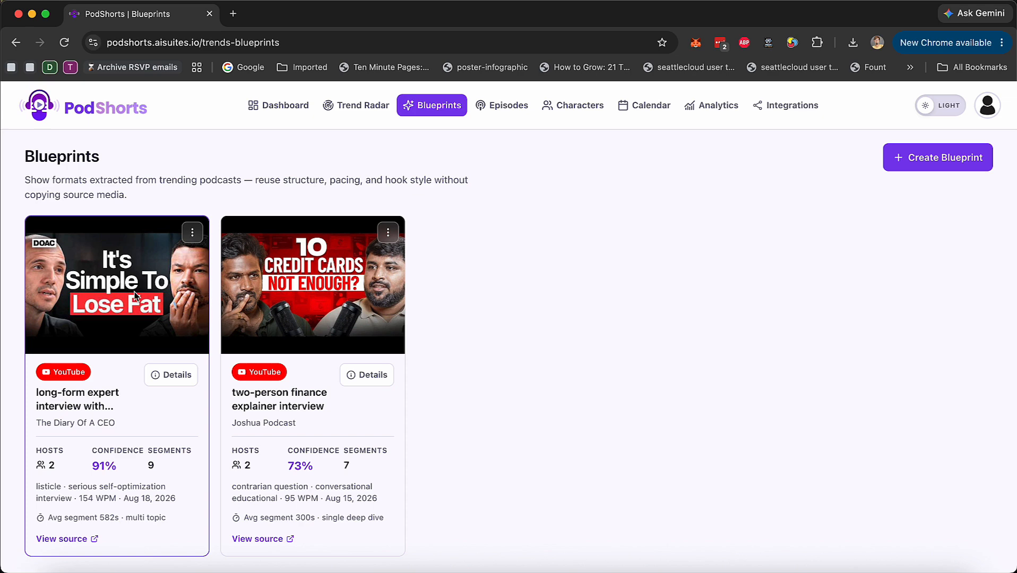
click(172, 375)
scroll(461, 406, down, 8)
scroll(461, 406, down, 5)
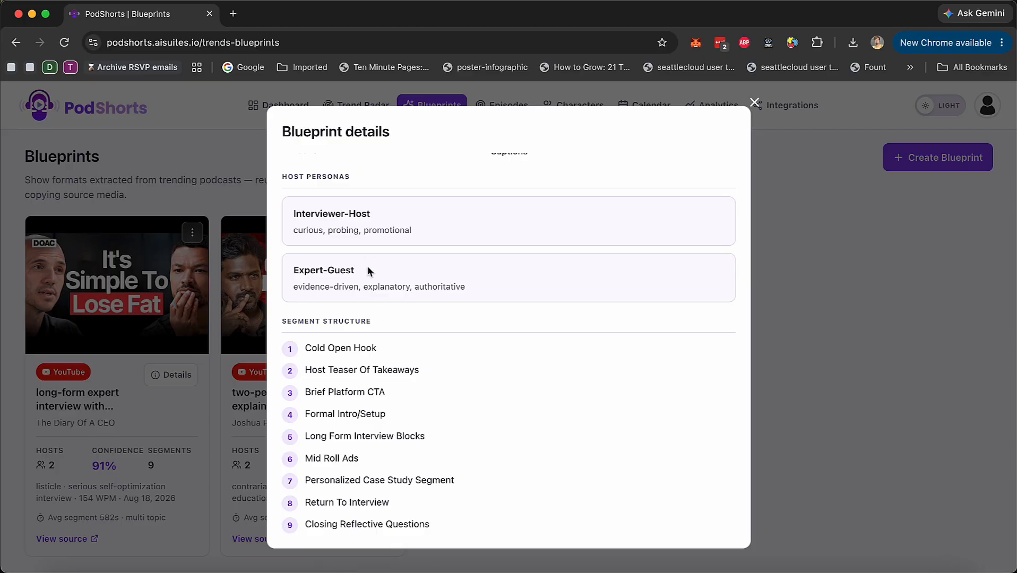
scroll(368, 270, up, 10)
click(754, 103)
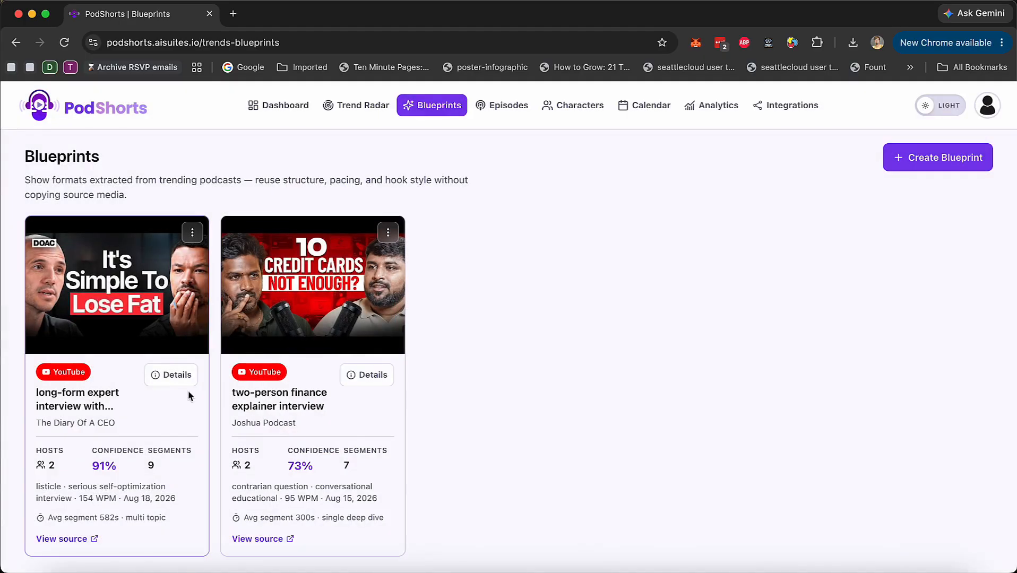
View the actions available for The Diary Of A CEO blueprint, and go to the Episodes page
click(192, 232)
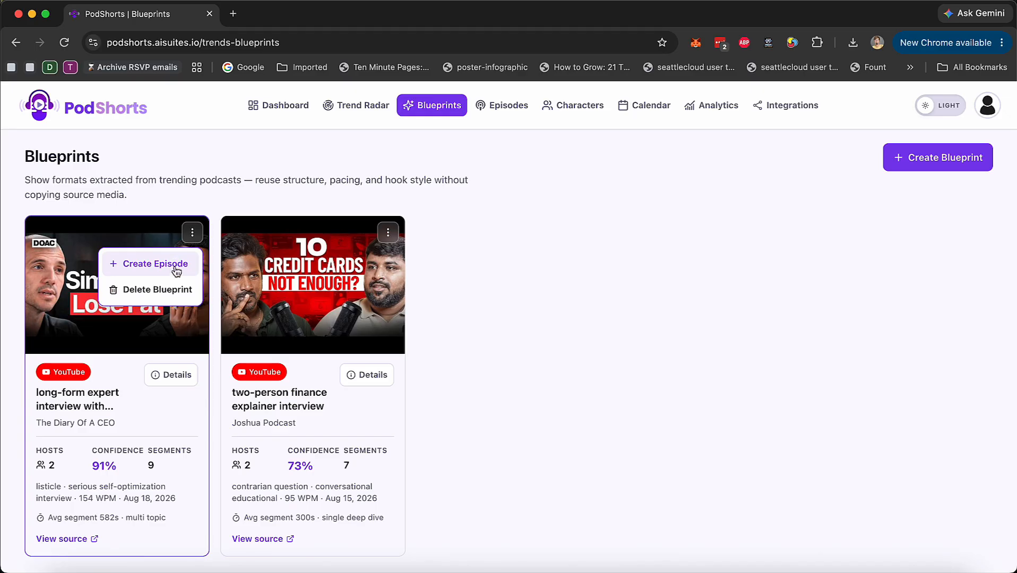
click(545, 260)
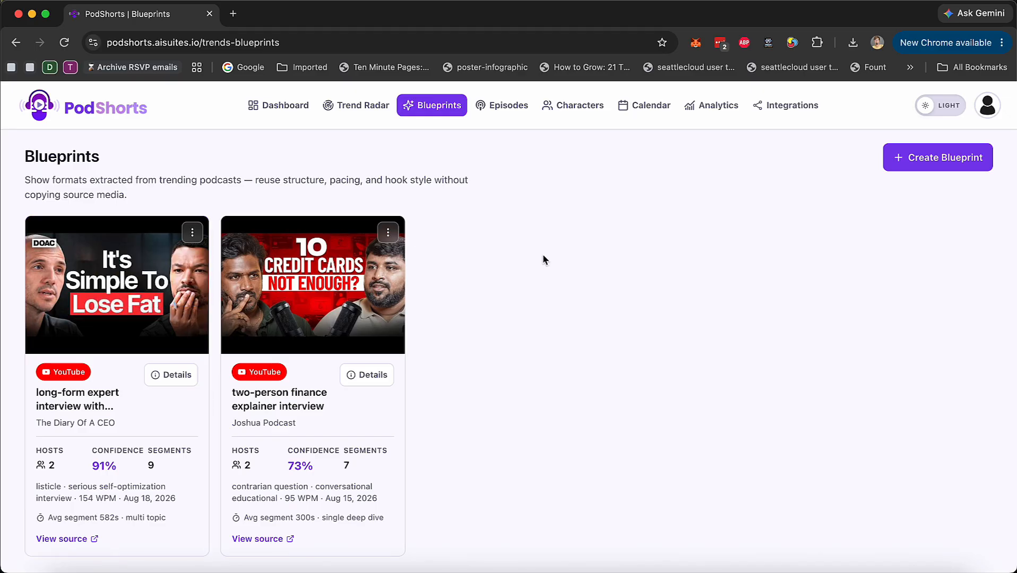
click(512, 116)
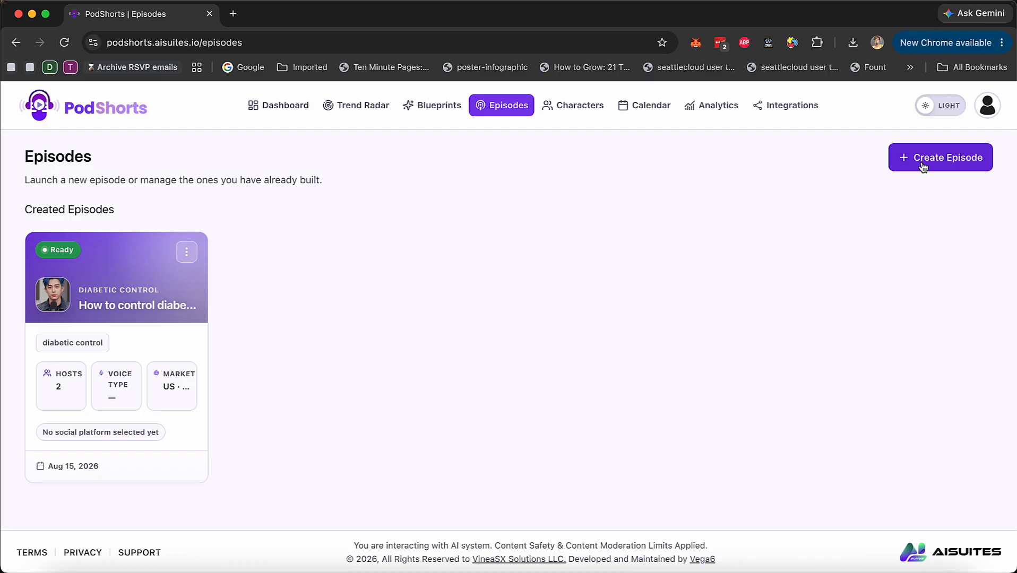
Start a new episode and enter "weight loss" as both its campaign name and its niche
click(922, 162)
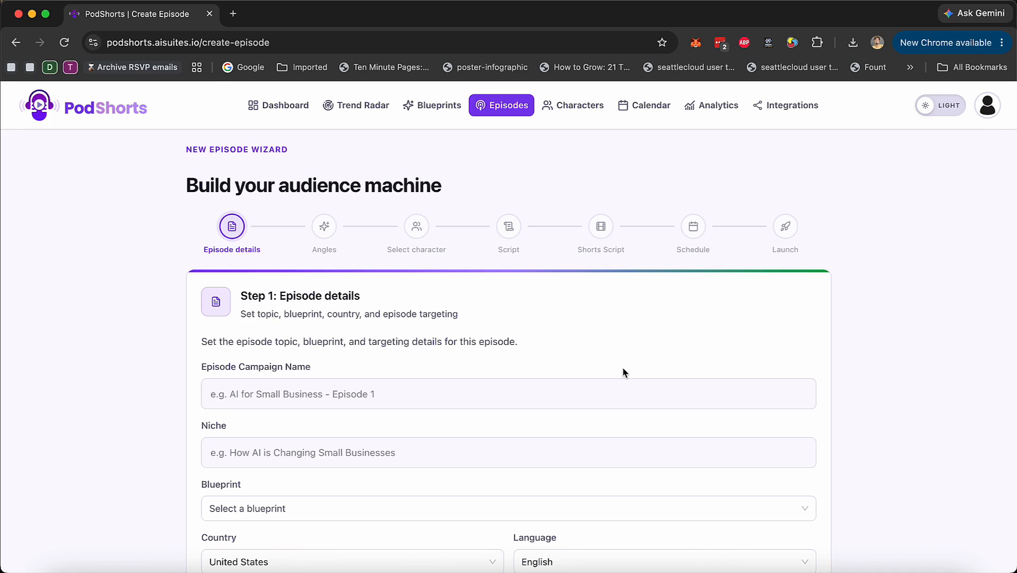
scroll(624, 371, down, 3)
click(296, 324)
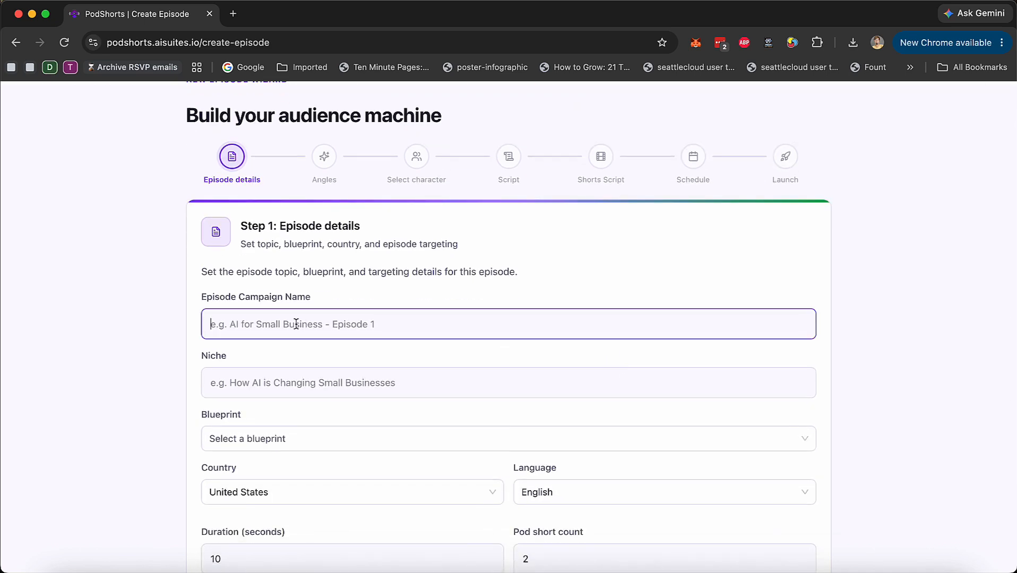
text(weight loss)
key(Tab)
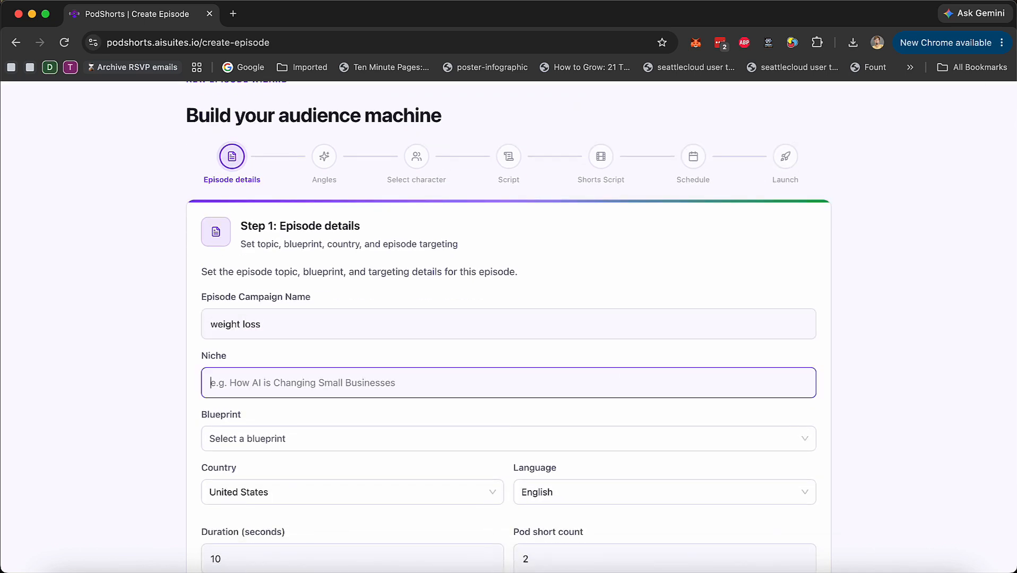
text(weight loss)
key(Tab)
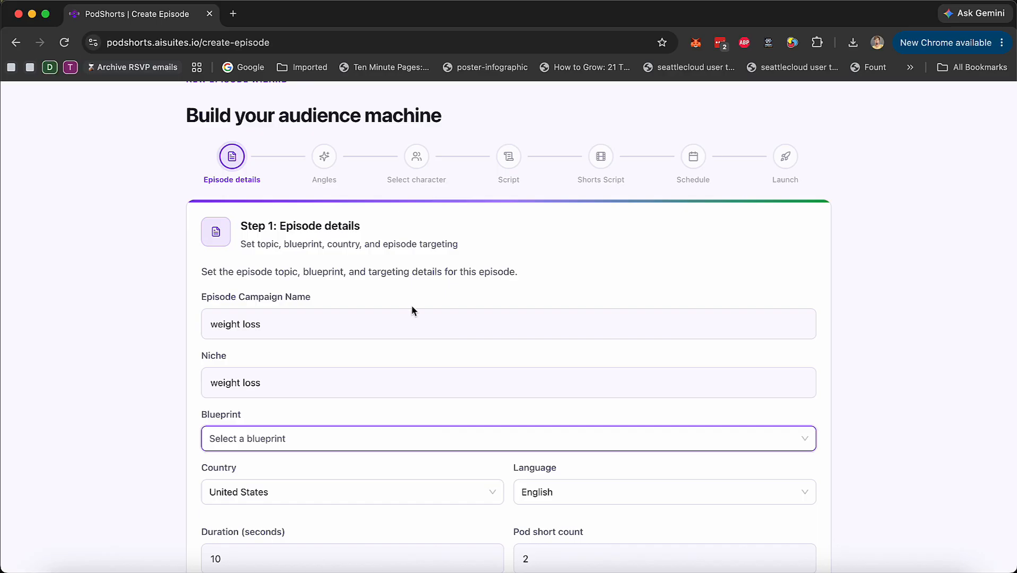
Base the episode on the "Long-form expert interview with teaser cold open" blueprint and look through the country choices, keeping United States
click(433, 434)
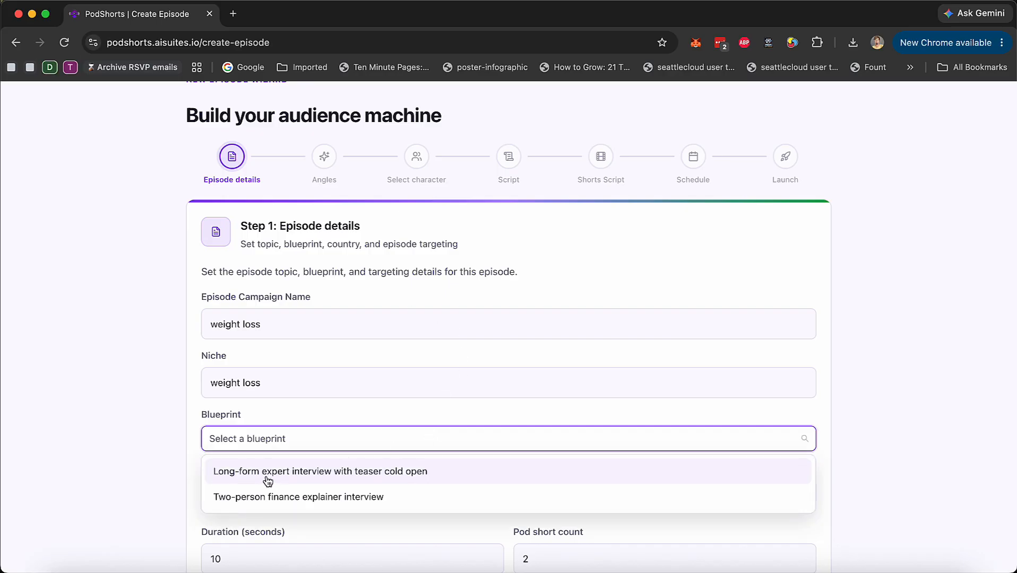
click(434, 475)
scroll(416, 437, down, 3)
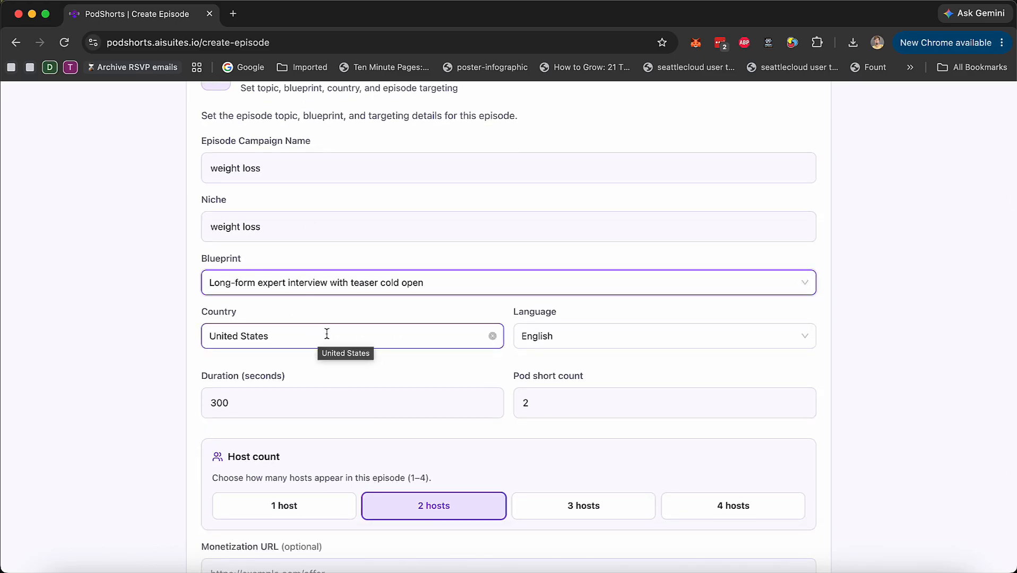
click(365, 345)
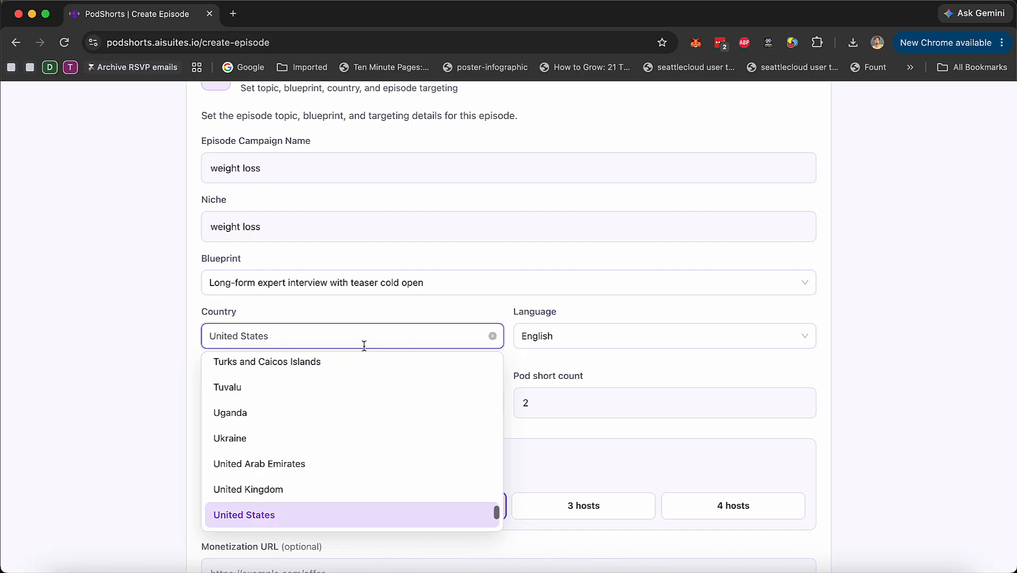
click(753, 366)
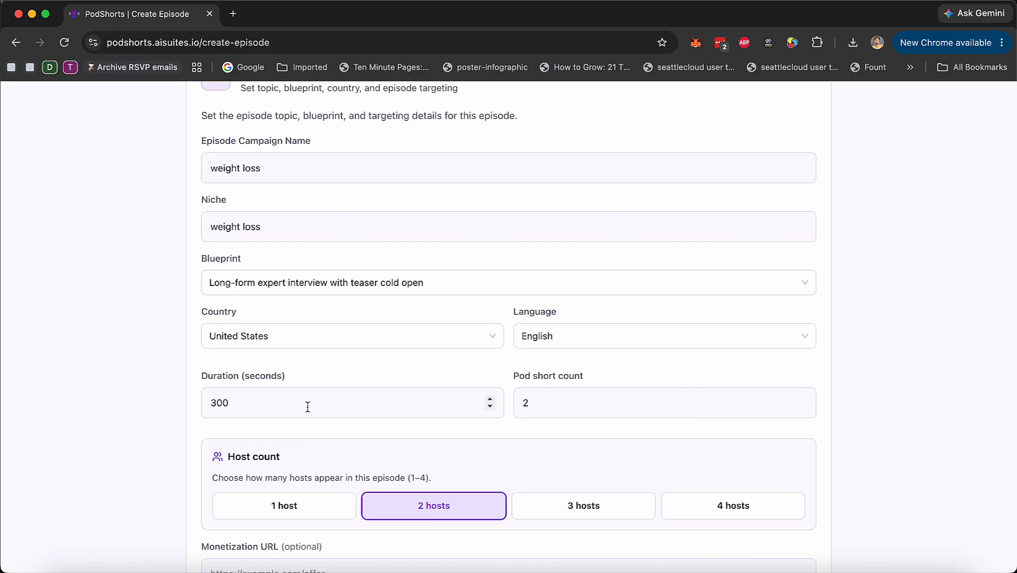
Calculate 300/60 in the system search to convert the episode duration to minutes, and close it
key(super+space)
text(300/60)
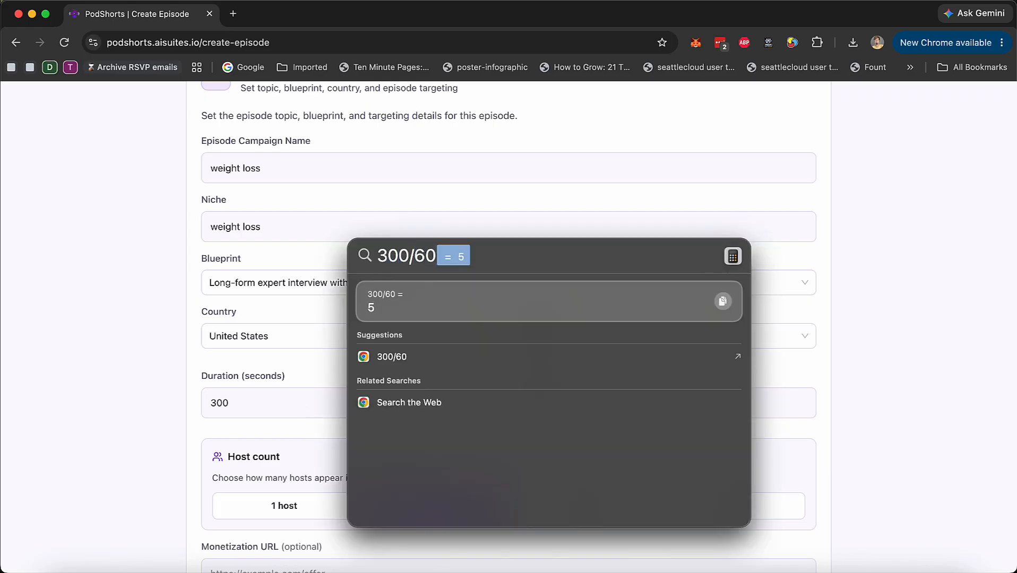
key(Escape)
key(Escape)
Set the episode duration to 120 seconds
click(238, 411)
key(Left)
key(shift+super+Left)
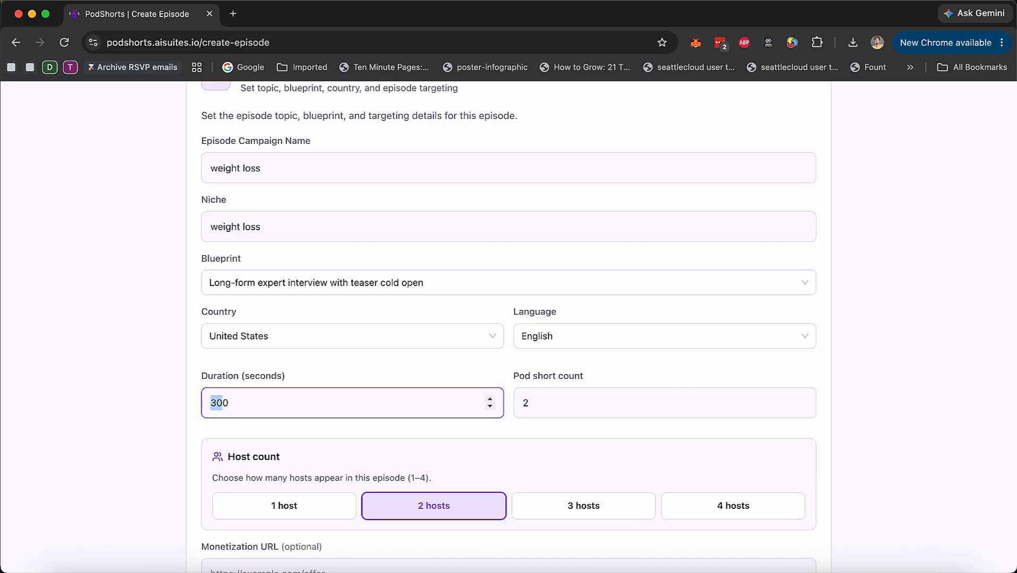
text(120)
key(BackSpace)
key(BackSpace)
text(2)
key(BackSpace)
Set the pod short count to 3
key(BackSpace)
key(BackSpace)
text(300)
key(super+a)
text(120)
click(567, 410)
key(BackSpace)
text(5)
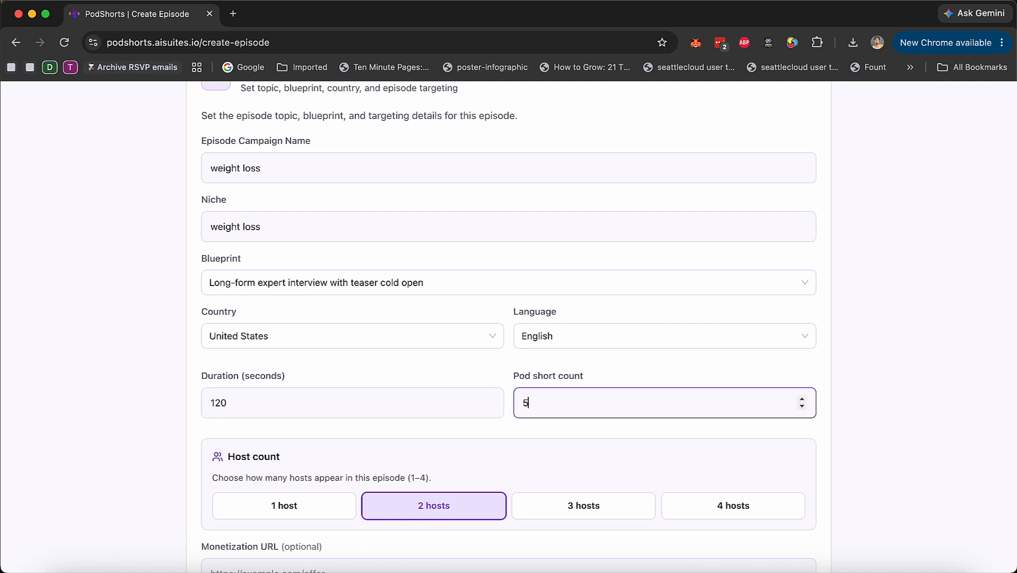
click(801, 407)
click(802, 408)
click(874, 401)
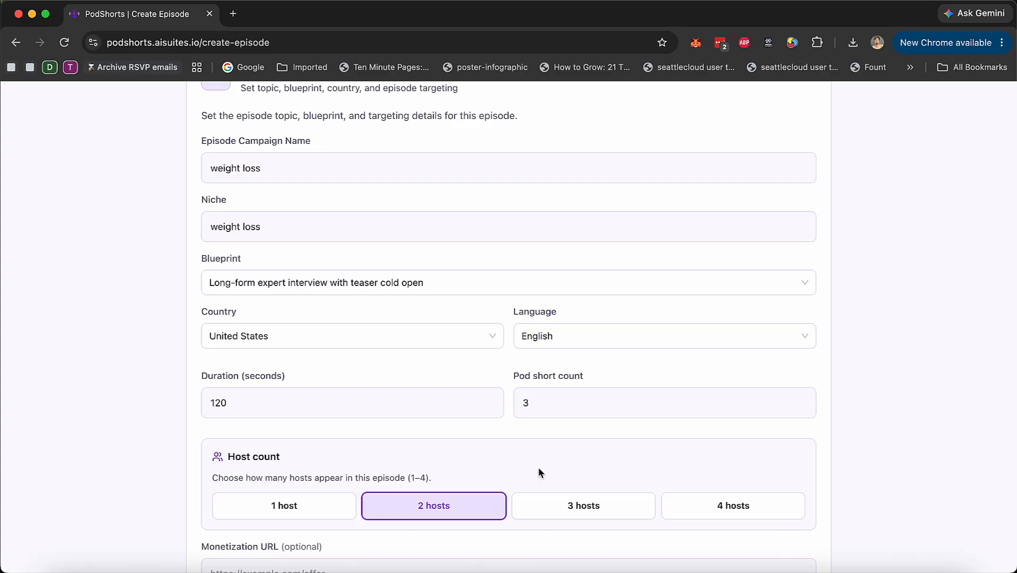
scroll(607, 475, down, 3)
scroll(607, 476, down, 2)
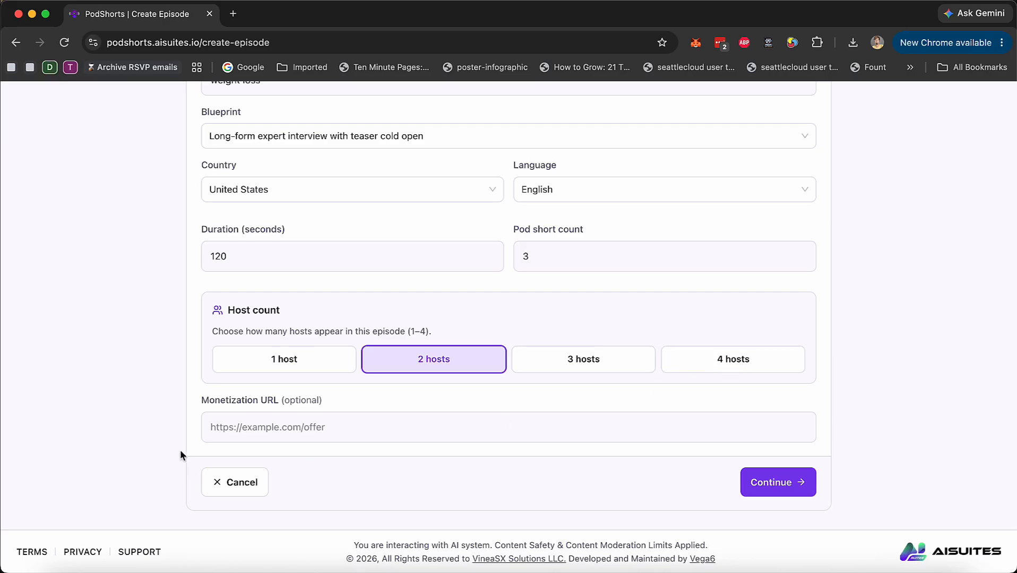
click(265, 430)
text(https://)
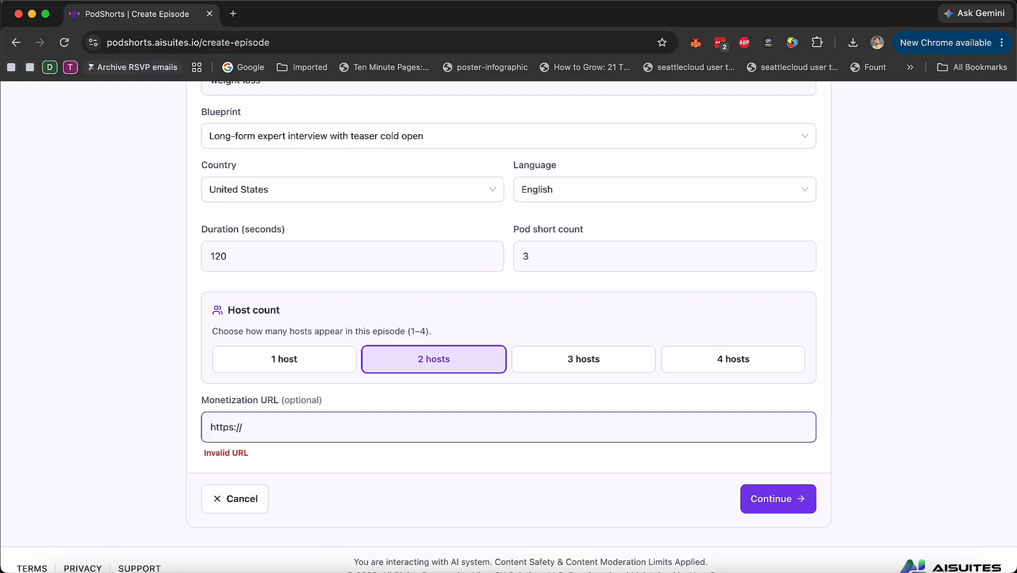
text(mywebsite.com)
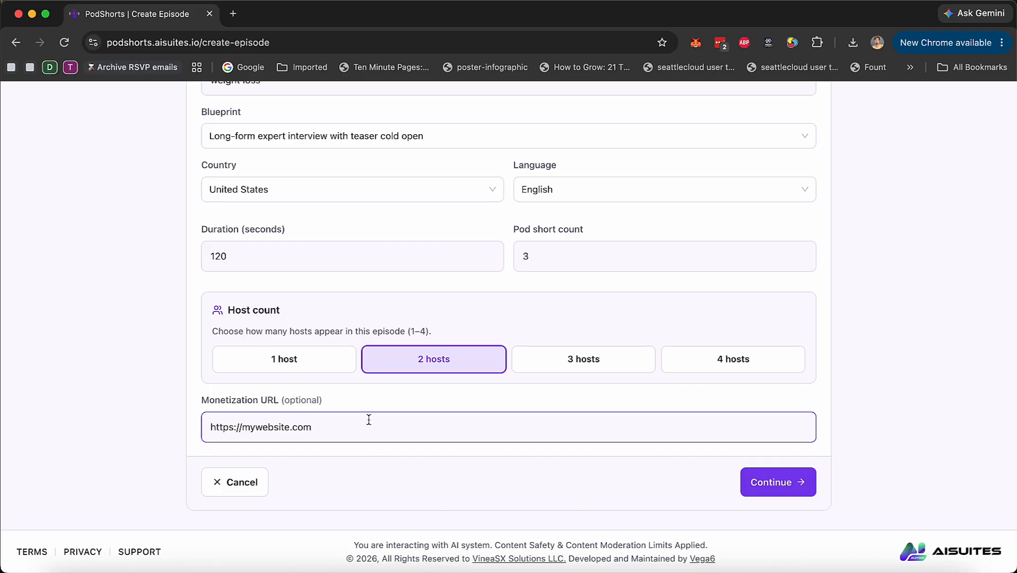
click(566, 481)
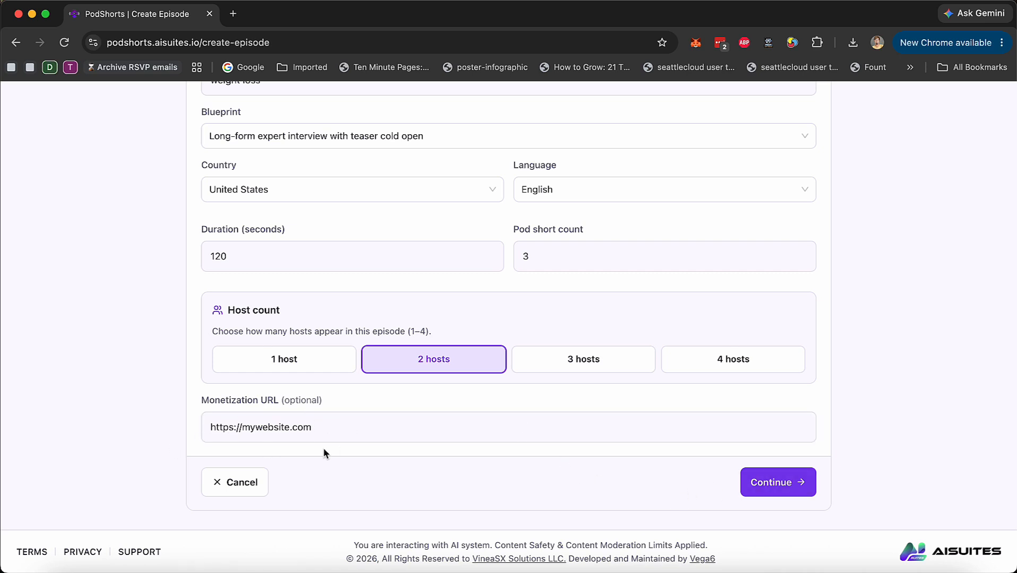
click(789, 483)
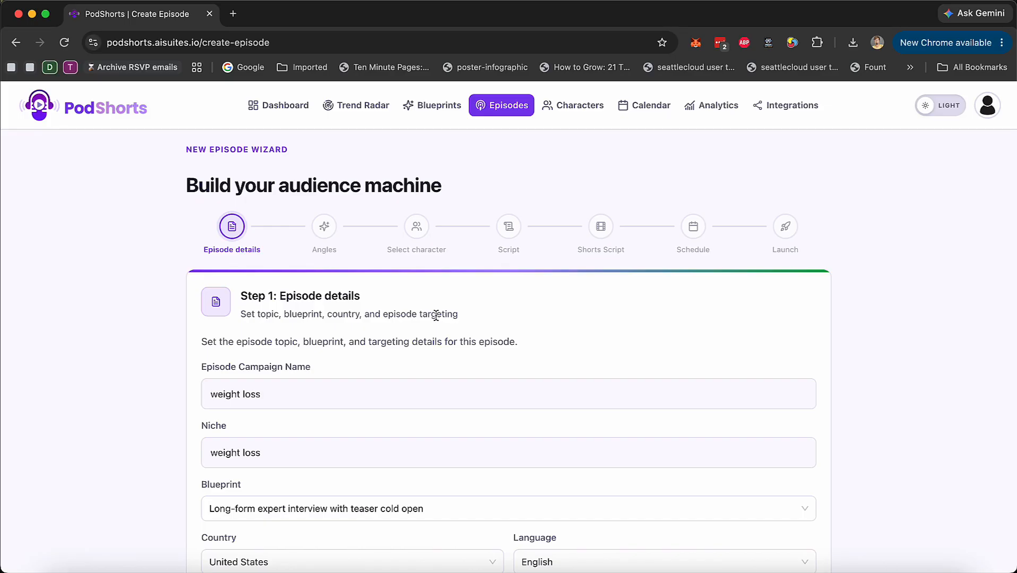
Compare the suggested creative angles and choose "Why Your Body Fights Back" for the episode
scroll(430, 392, down, 1)
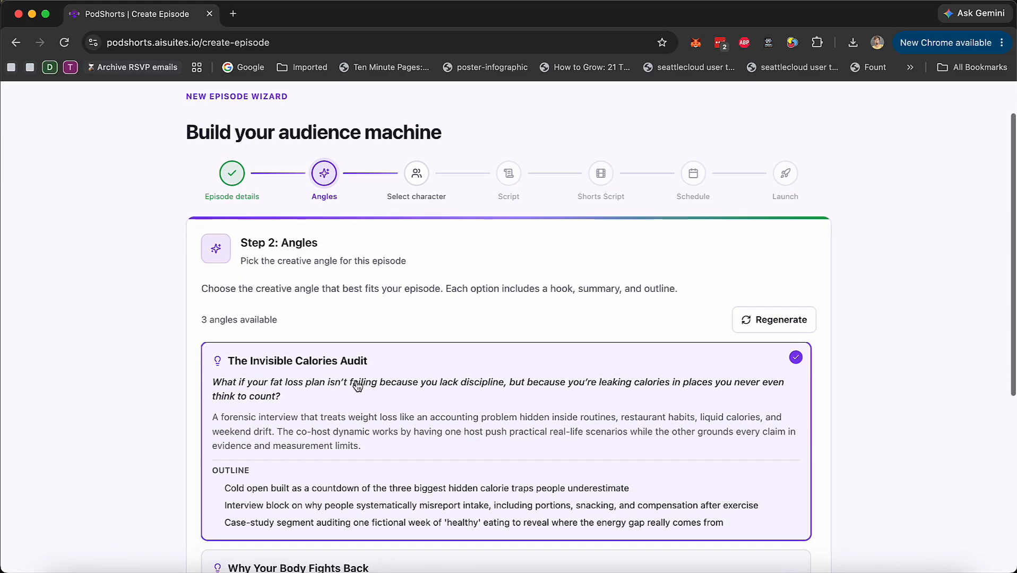
scroll(162, 392, down, 3)
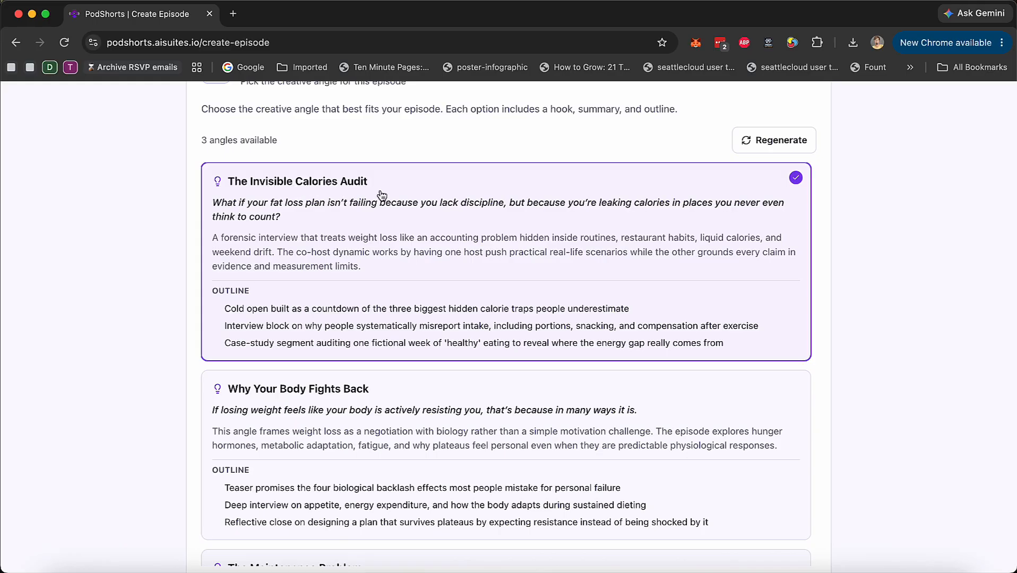
scroll(364, 268, down, 3)
click(296, 292)
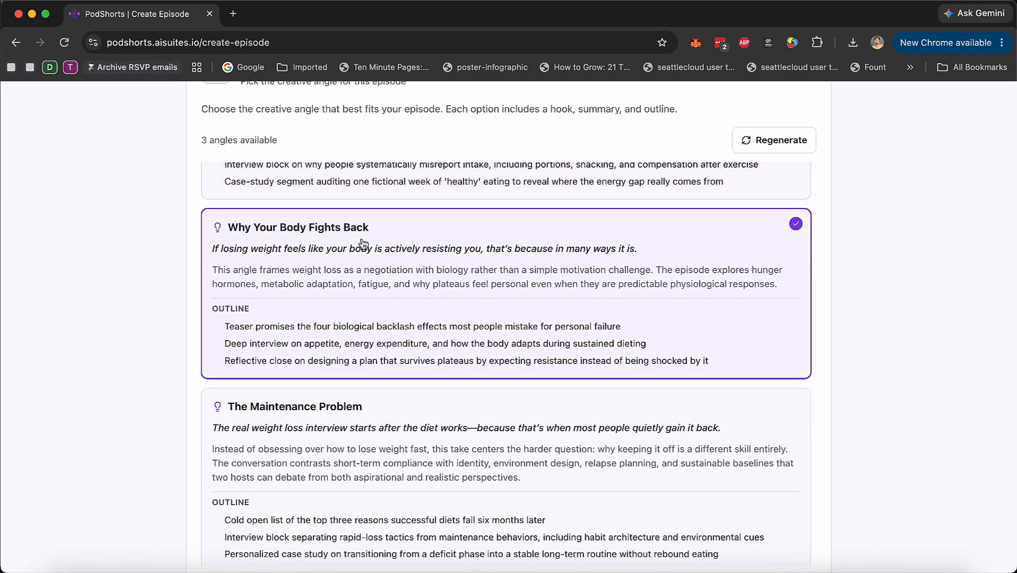
click(281, 484)
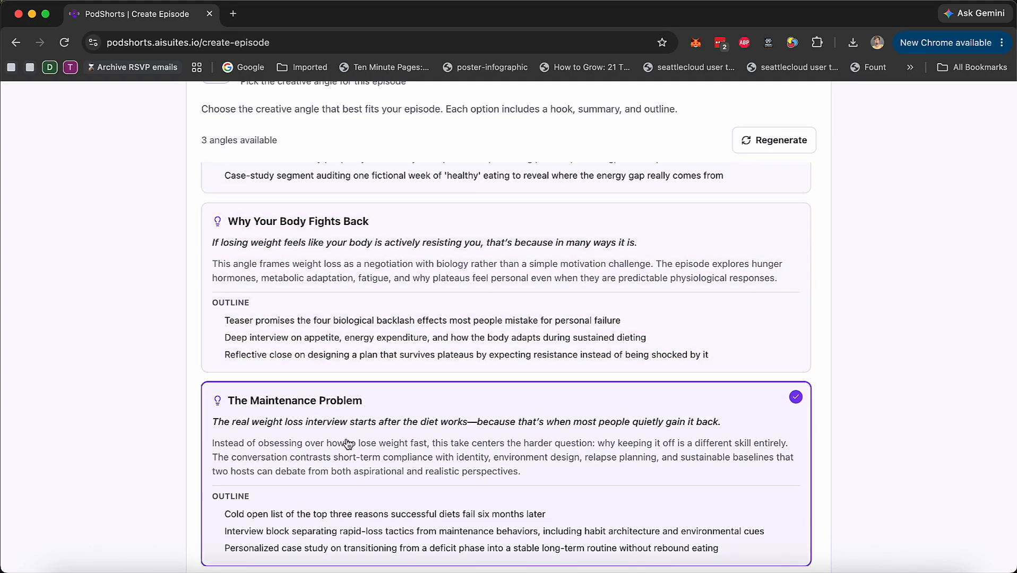
click(352, 234)
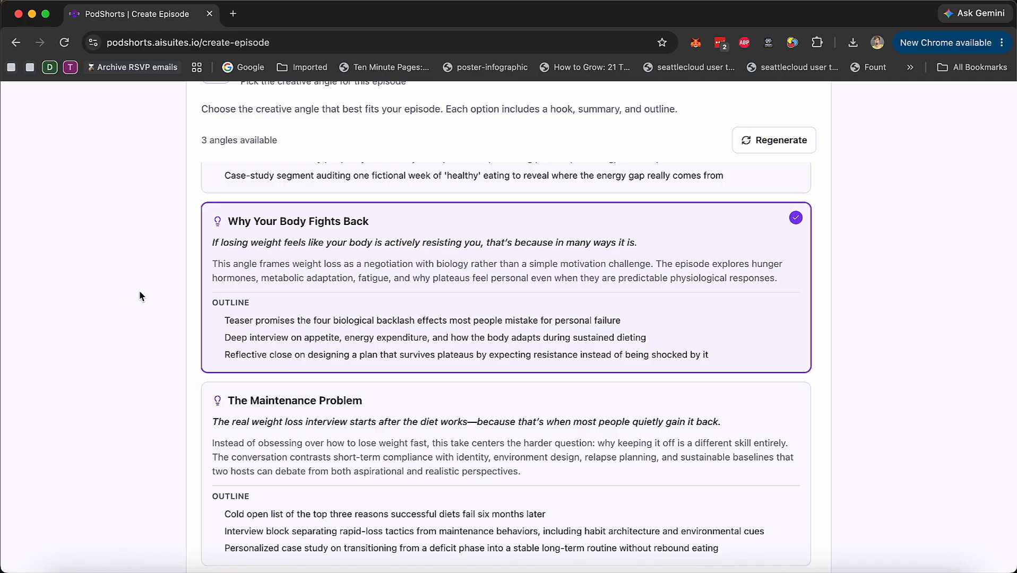
Review the hooks, summaries and outlines of the three angles and where they can be regenerated
scroll(141, 297, up, 5)
scroll(140, 296, down, 7)
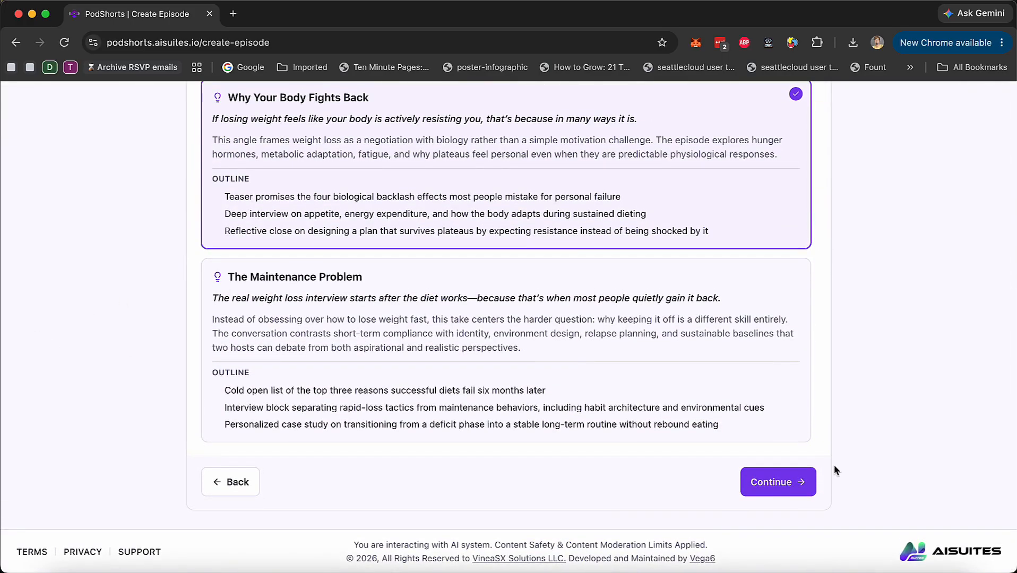
scroll(852, 434, up, 6)
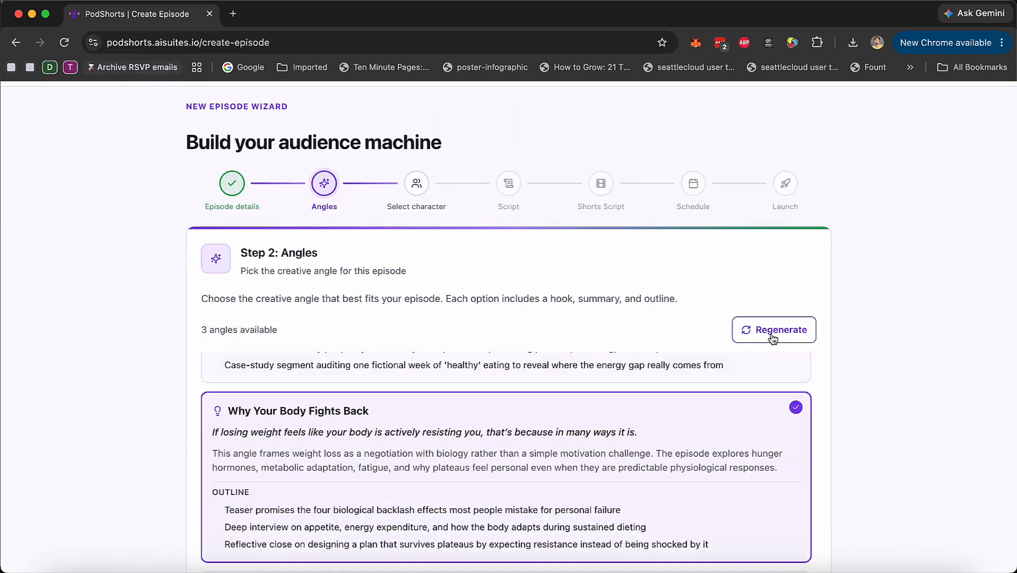
scroll(744, 415, up, 3)
scroll(900, 345, down, 4)
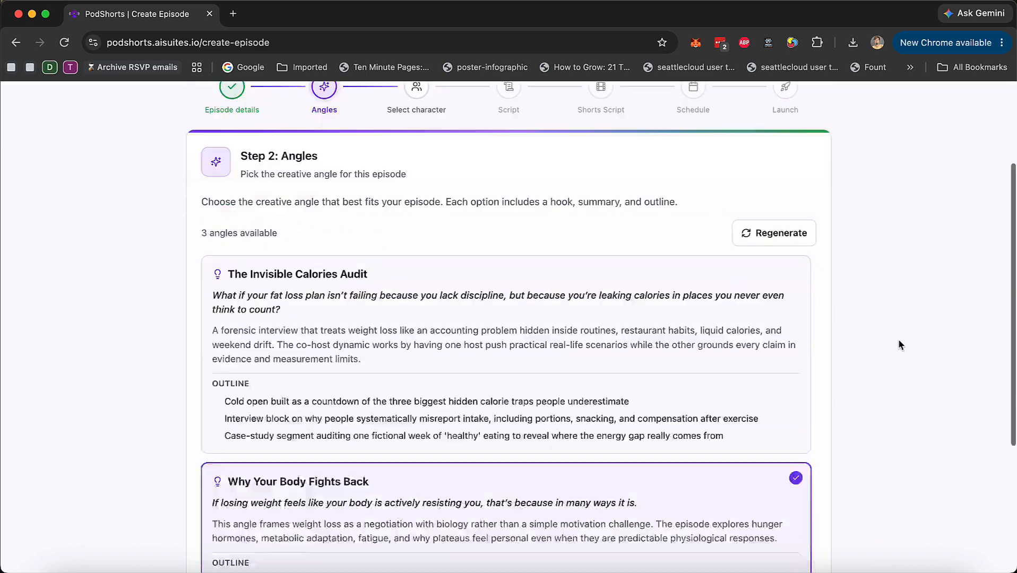
scroll(527, 388, down, 2)
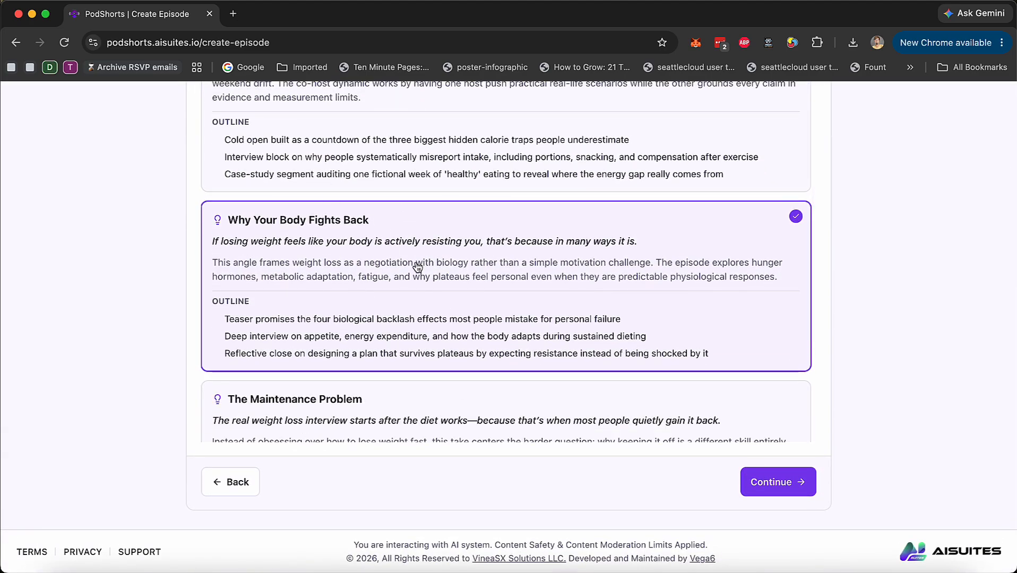
scroll(74, 318, up, 7)
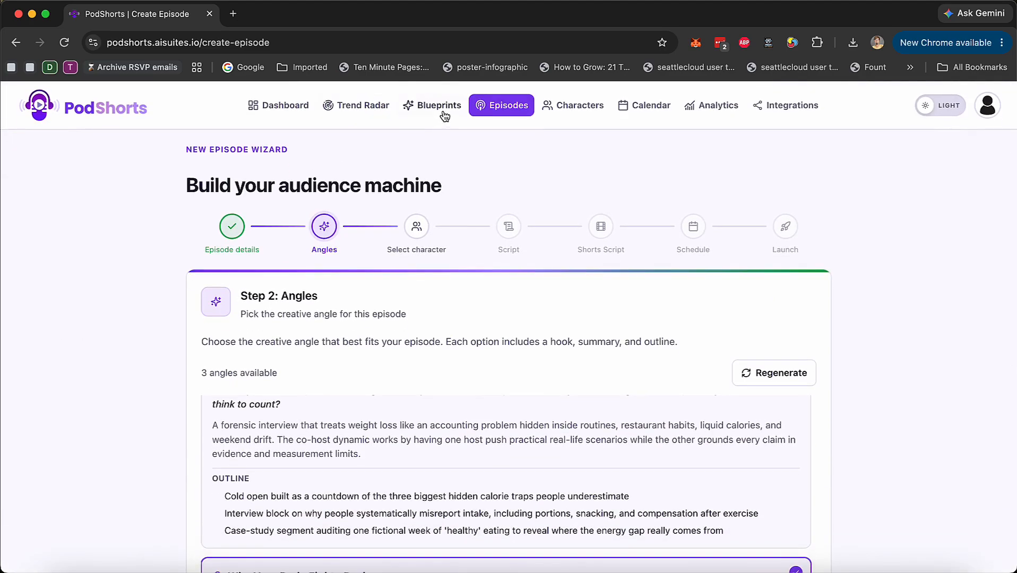
scroll(461, 223, down, 2)
scroll(637, 345, down, 6)
Confirm the chosen angle and assign the middle character of the three available to Host 1
click(784, 492)
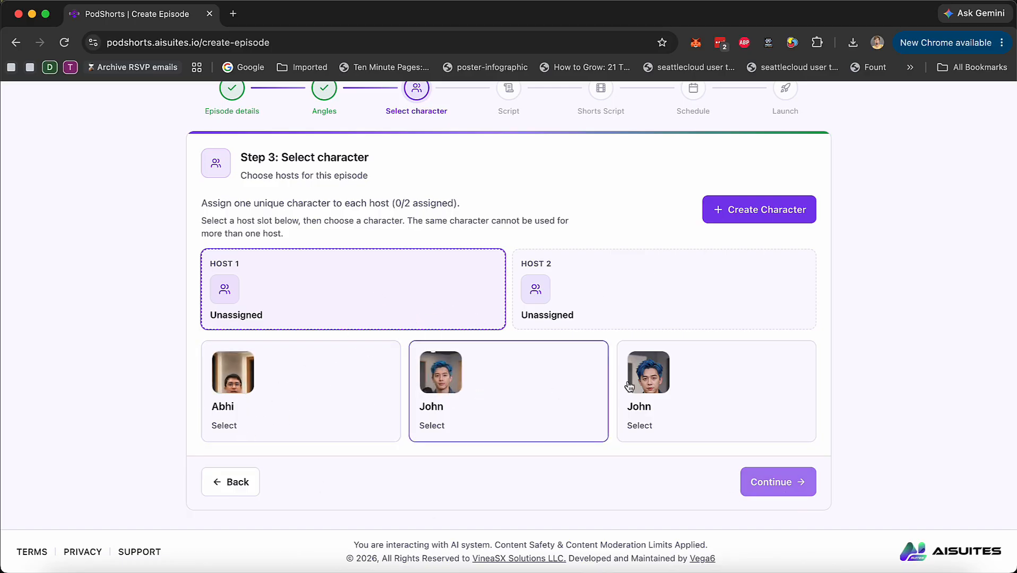
scroll(617, 404, up, 3)
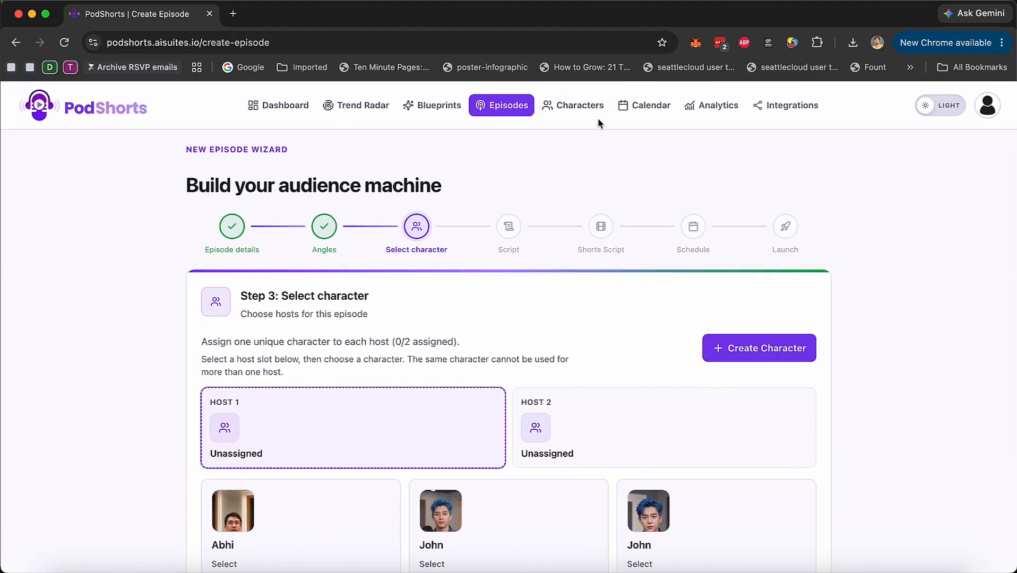
scroll(670, 312, down, 3)
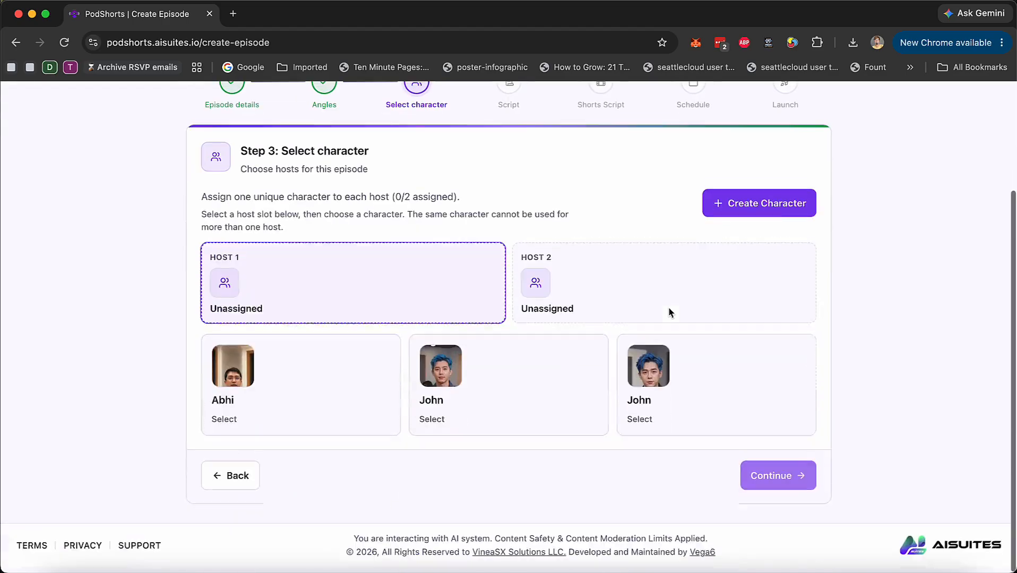
click(555, 385)
Start an AI-generated character for the second host and fill in the character's name and an age of 25
click(768, 211)
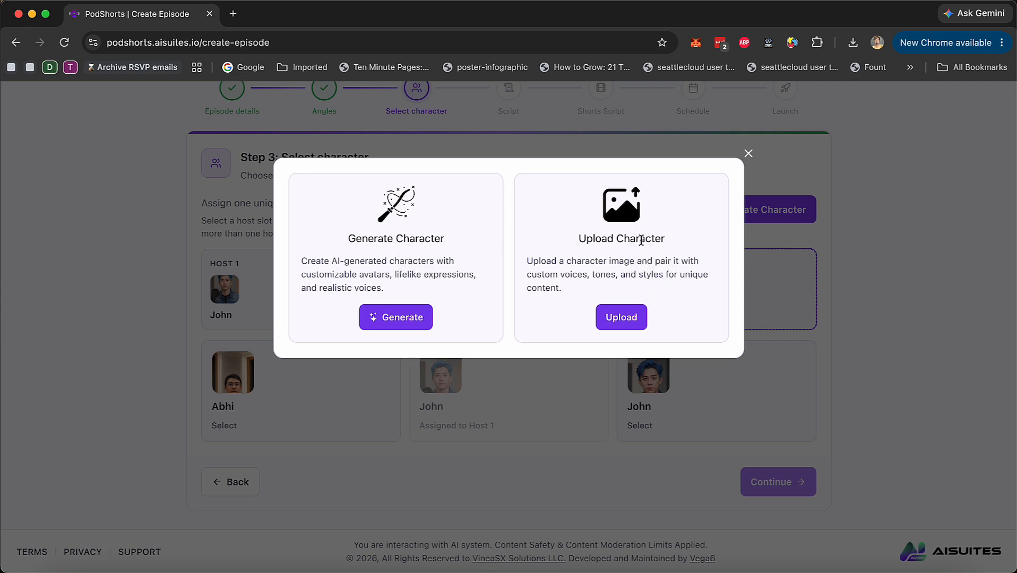
click(750, 154)
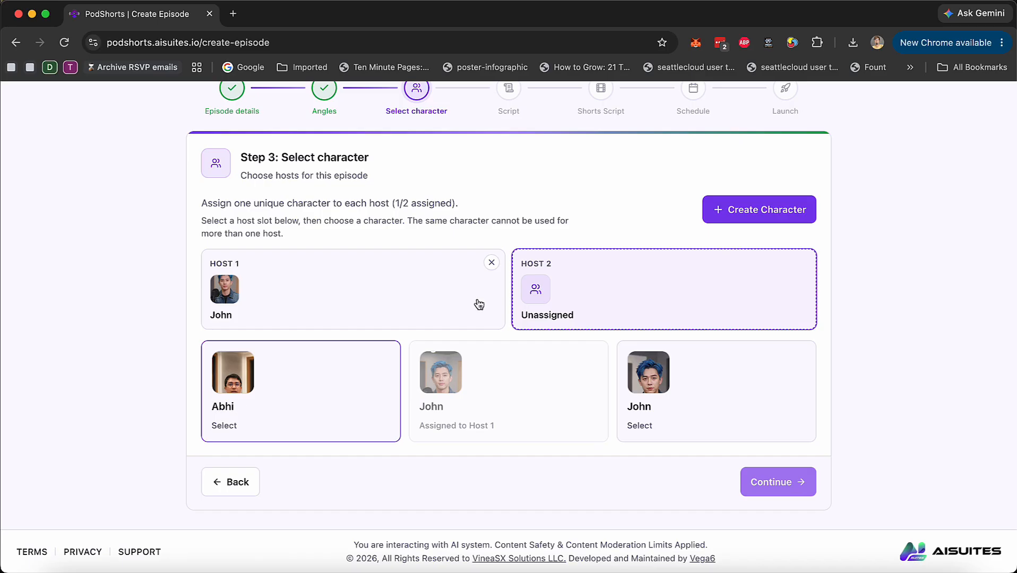
click(764, 207)
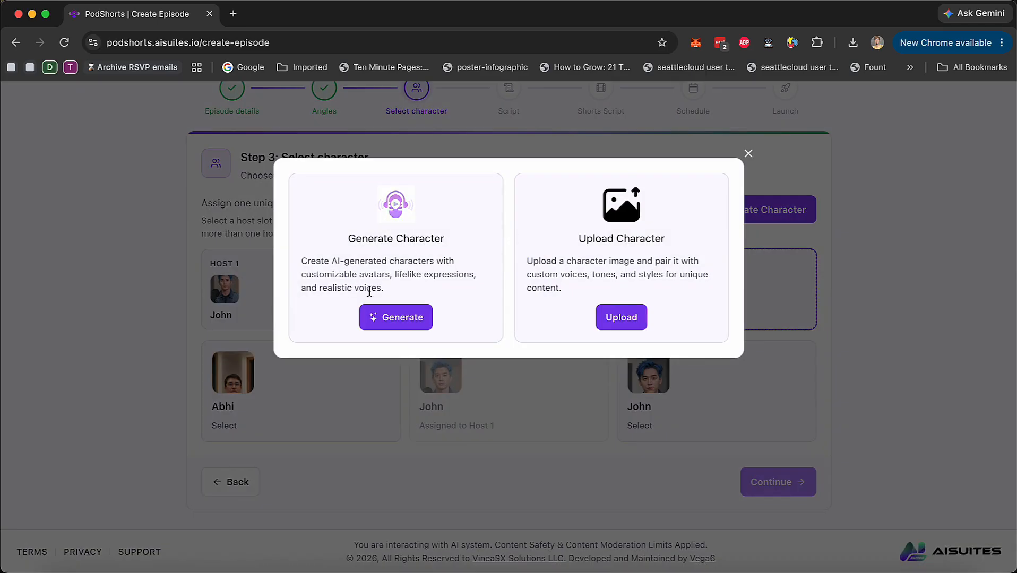
click(393, 320)
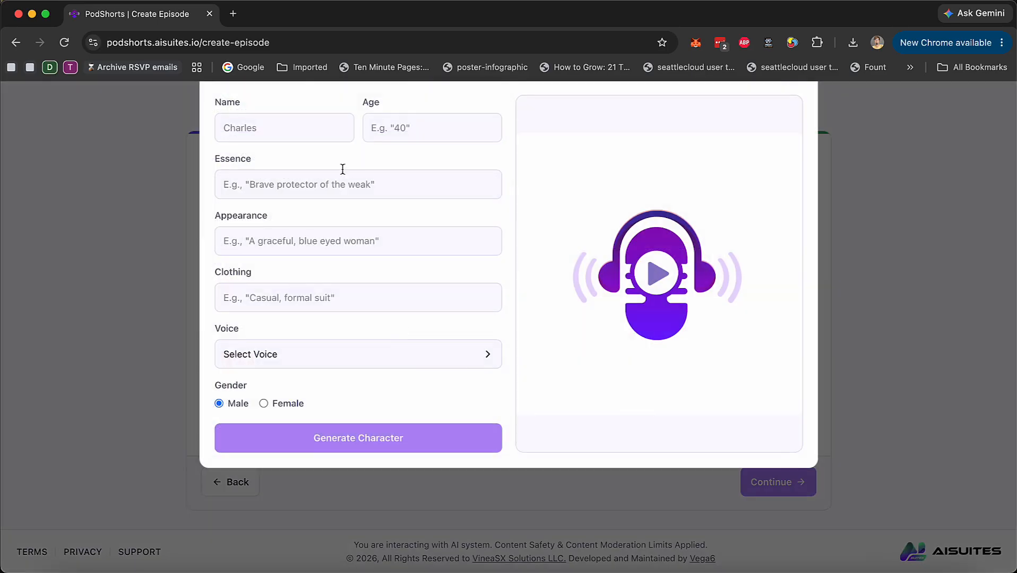
click(302, 166)
text(Max)
key(Tab)
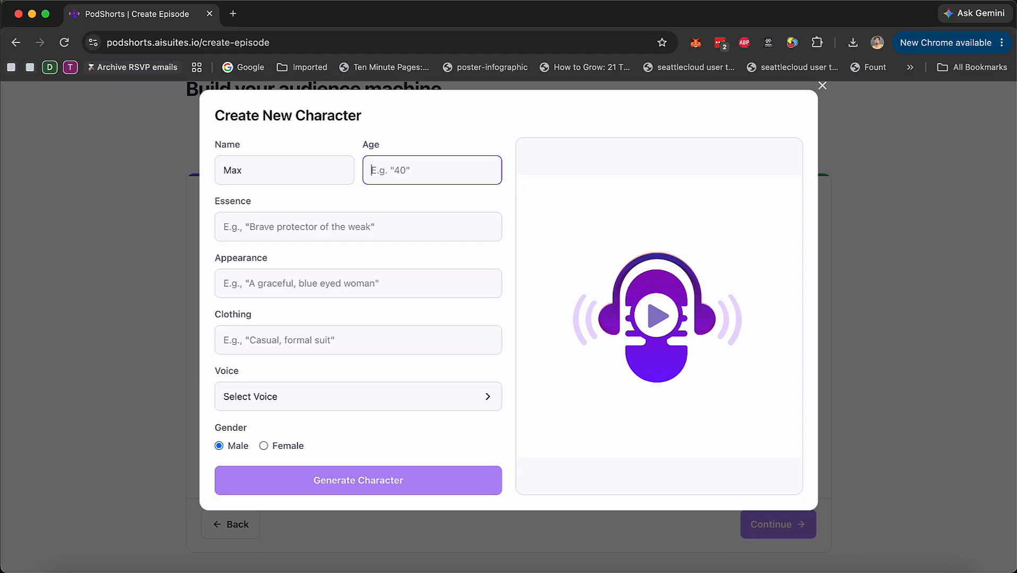
text(25)
key(Tab)
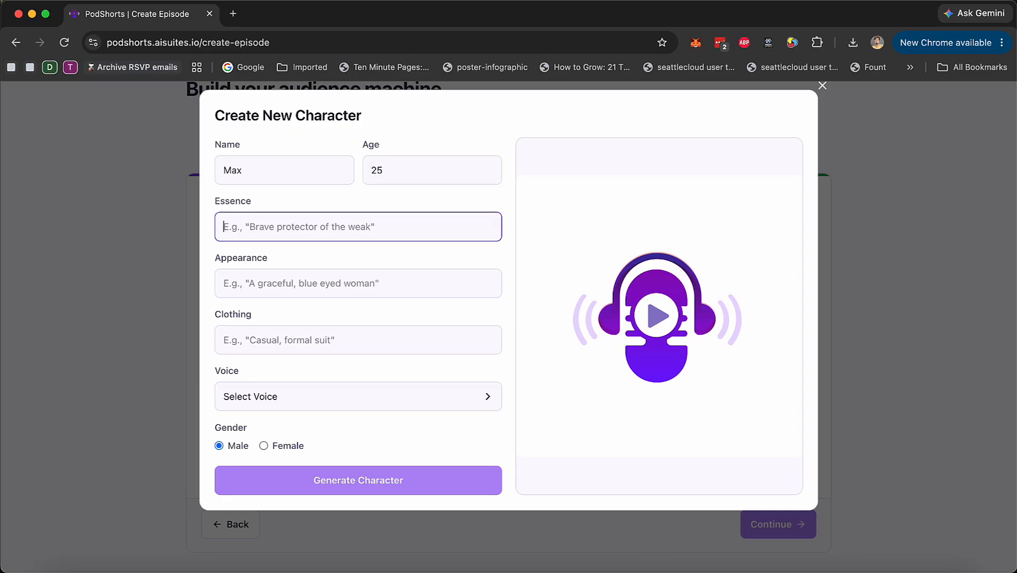
Describe the character with essence "young scientist and doctor", appearance "smart looking eye glasses wearing man from US" and clothing "formal"
text(young scientist and doctor)
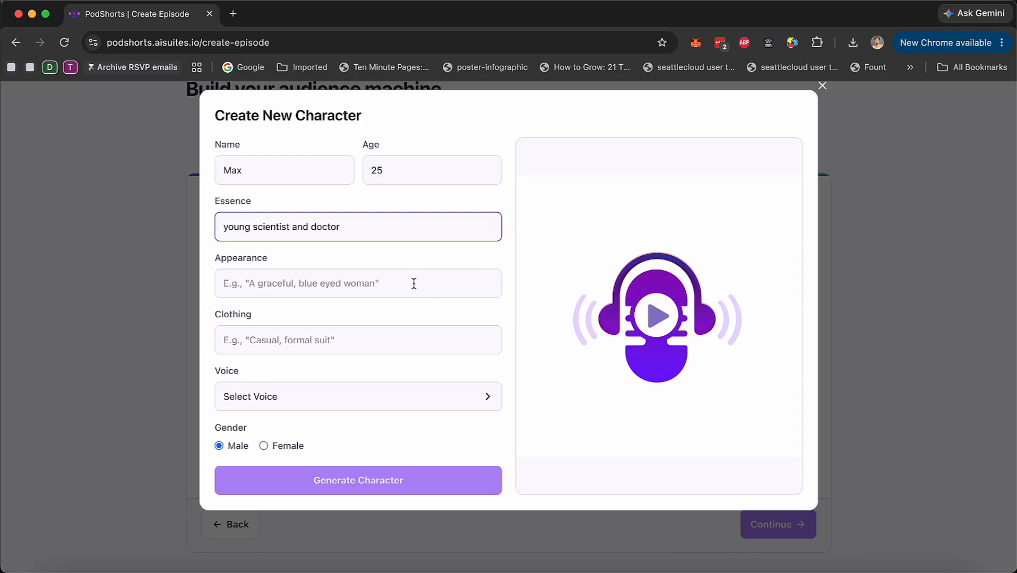
click(414, 284)
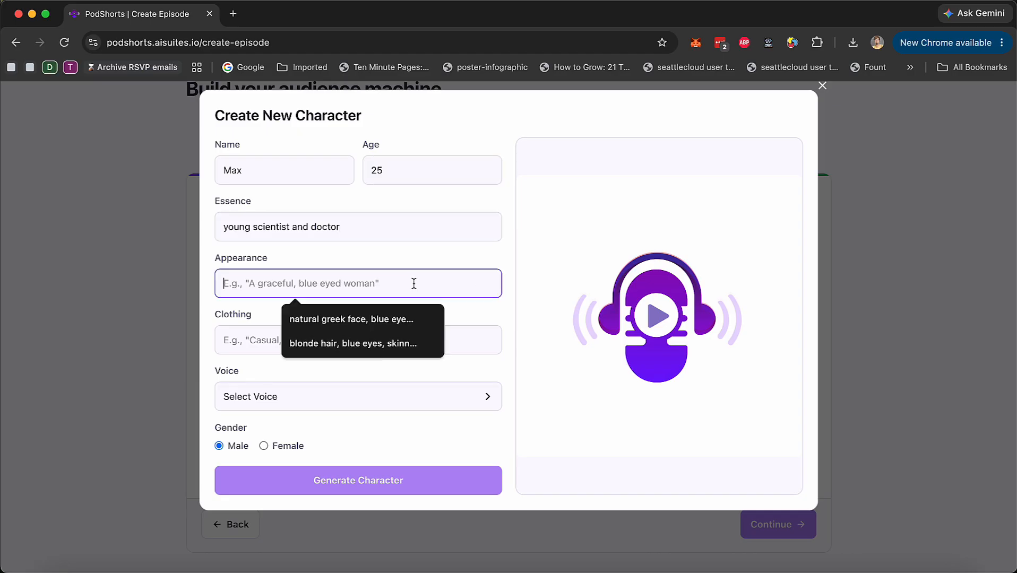
text(s)
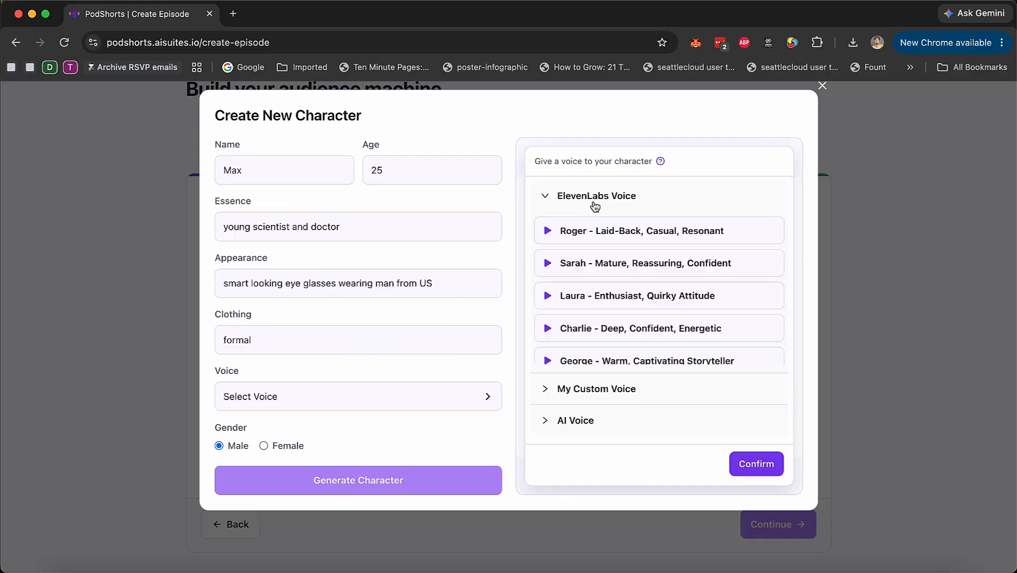
Review the ElevenLabs, custom and AI voice options offered for the new character
click(595, 205)
click(591, 234)
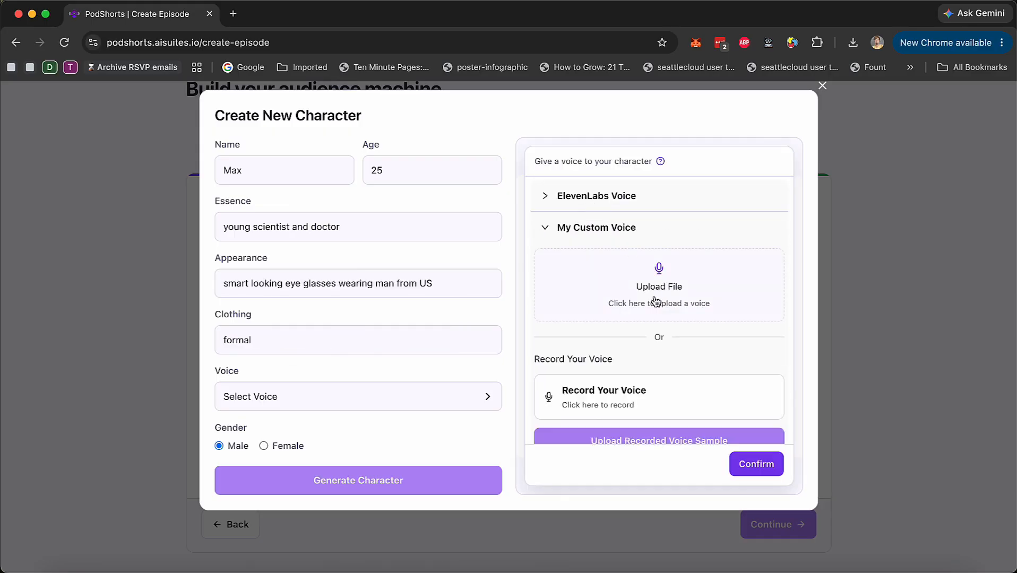
scroll(643, 293, down, 3)
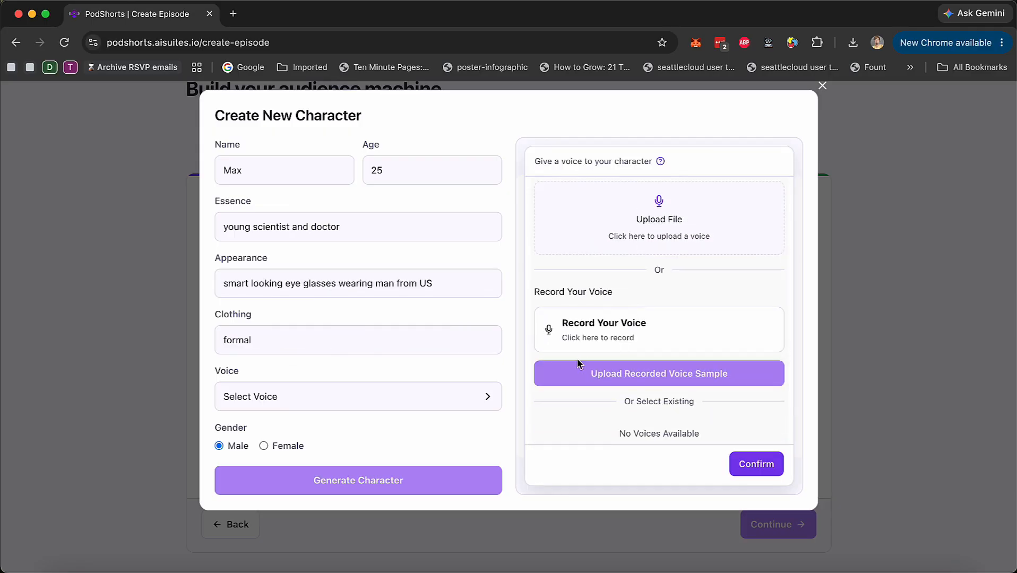
scroll(614, 324, up, 3)
click(596, 228)
click(575, 260)
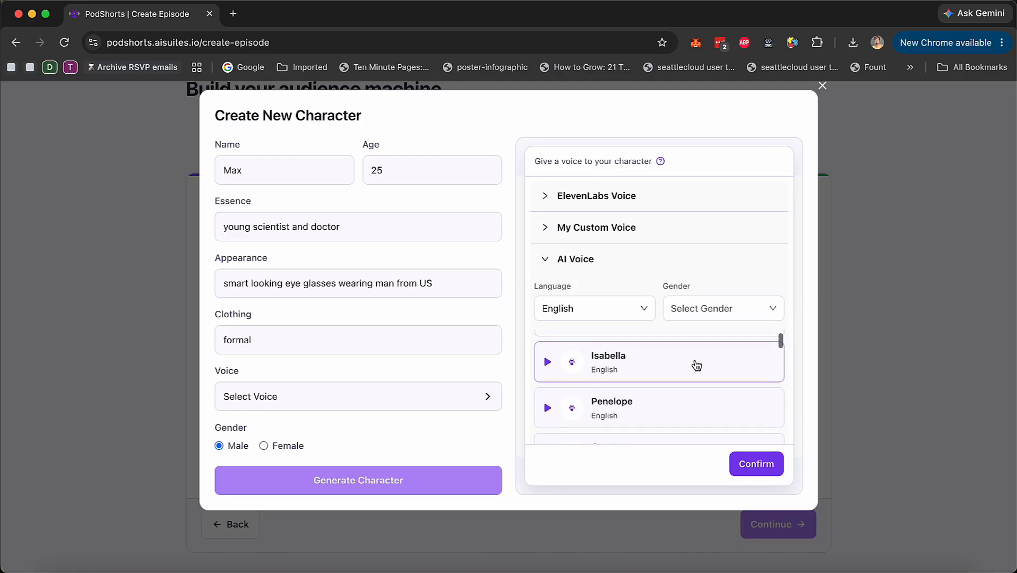
click(569, 262)
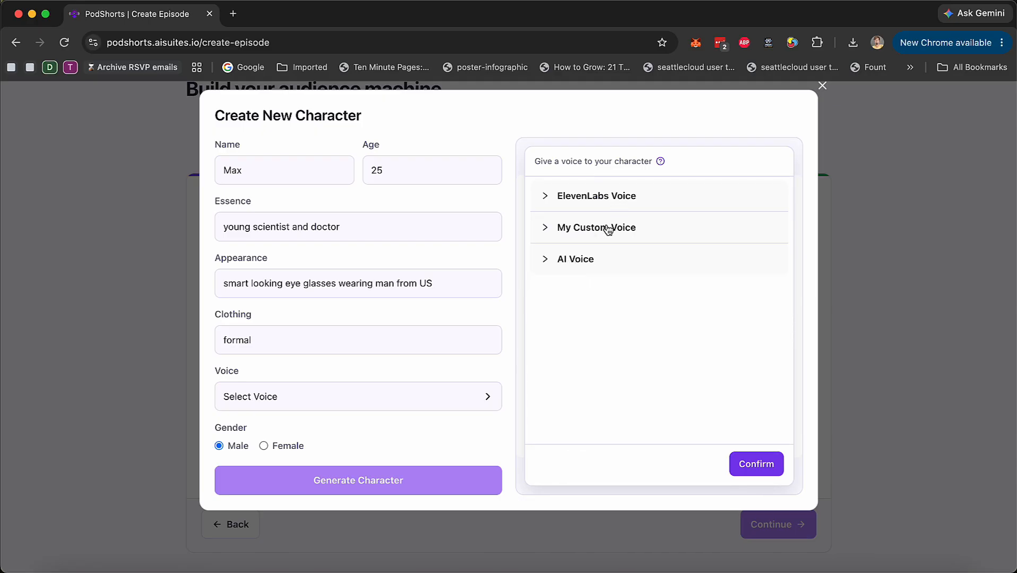
Give the character the English AI voice "Noah" and generate the male character
click(581, 263)
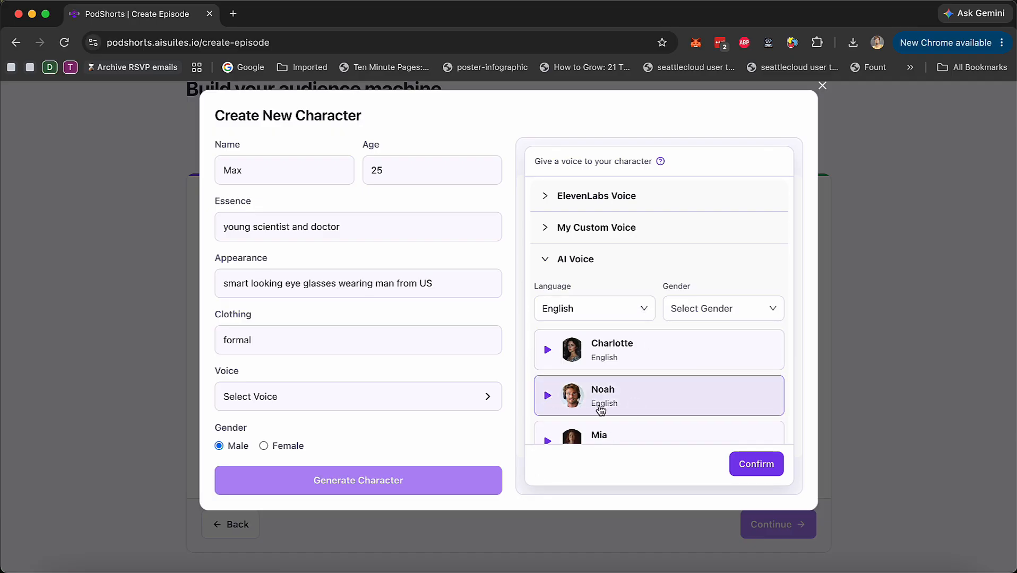
click(761, 469)
scroll(330, 439, down, 1)
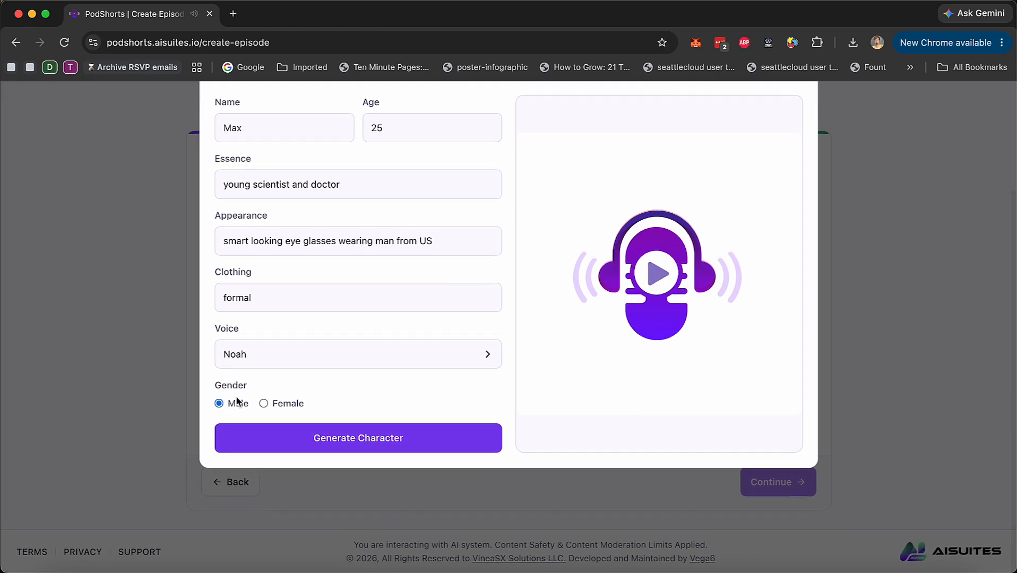
click(364, 438)
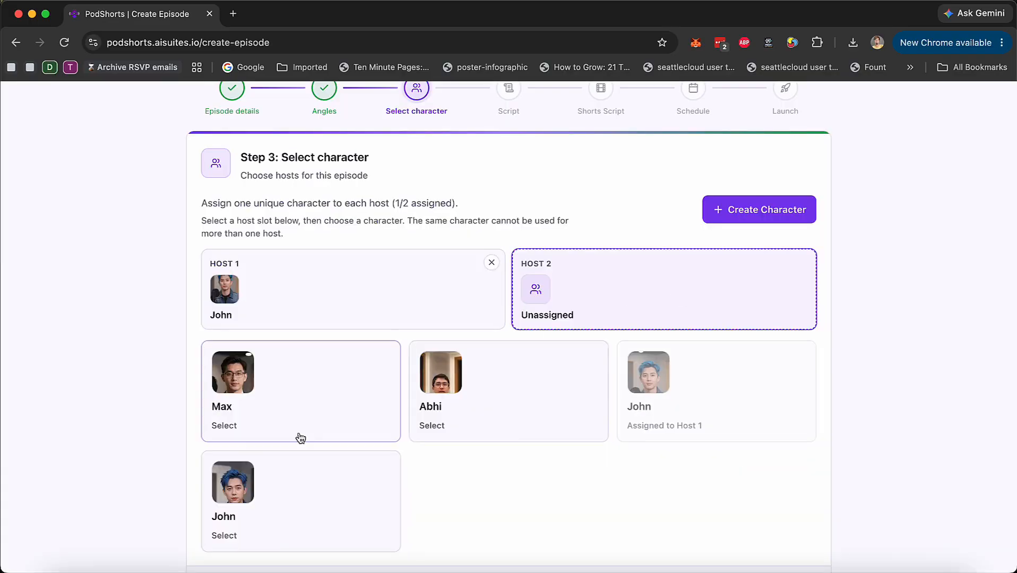
Assign the newly generated character to Host 2 and save both host assignments to start the script
click(298, 390)
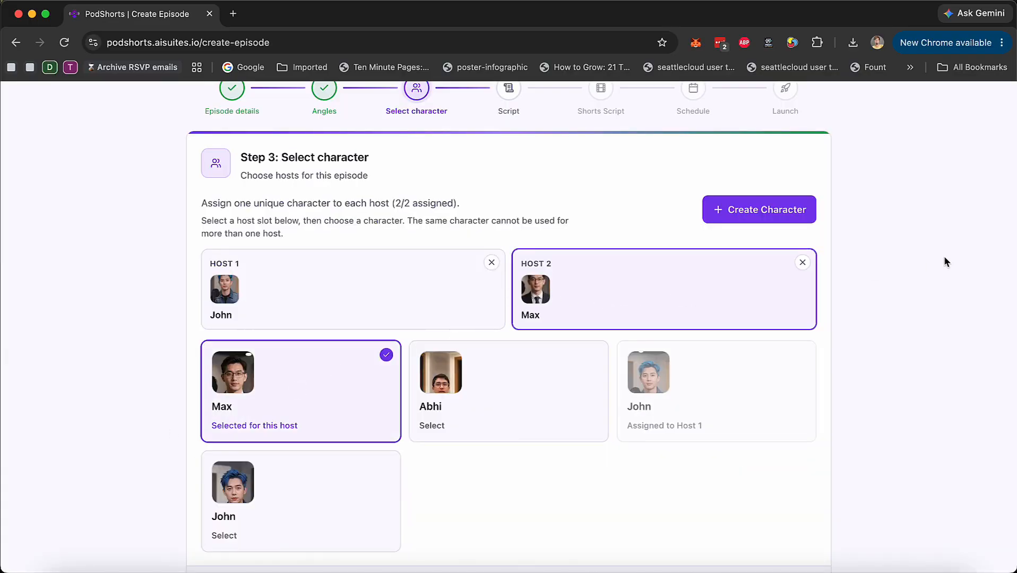
scroll(656, 459, down, 3)
click(785, 484)
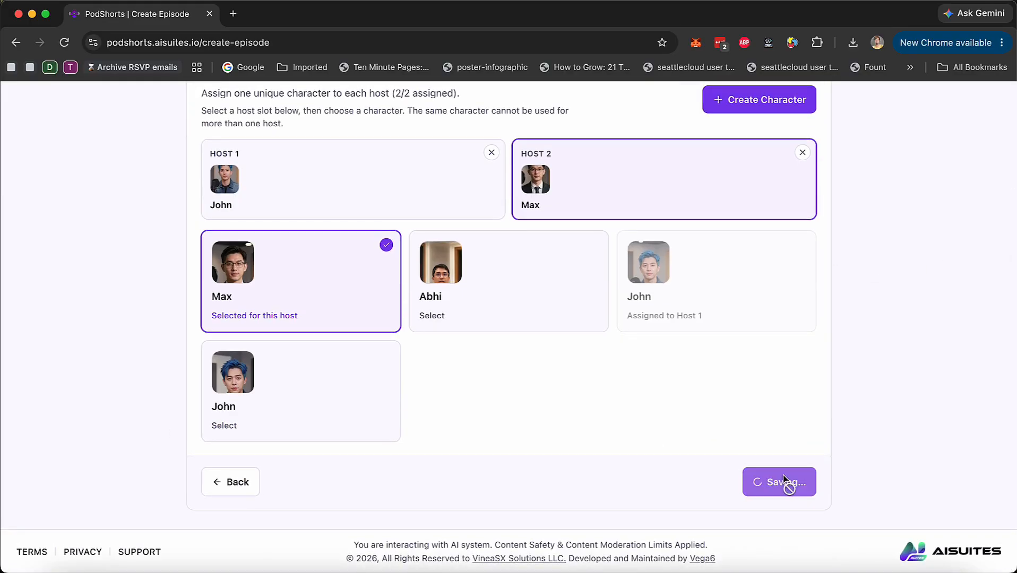
Read through the generated episode script from the hook to the closing CTA and approve it
scroll(554, 367, up, 5)
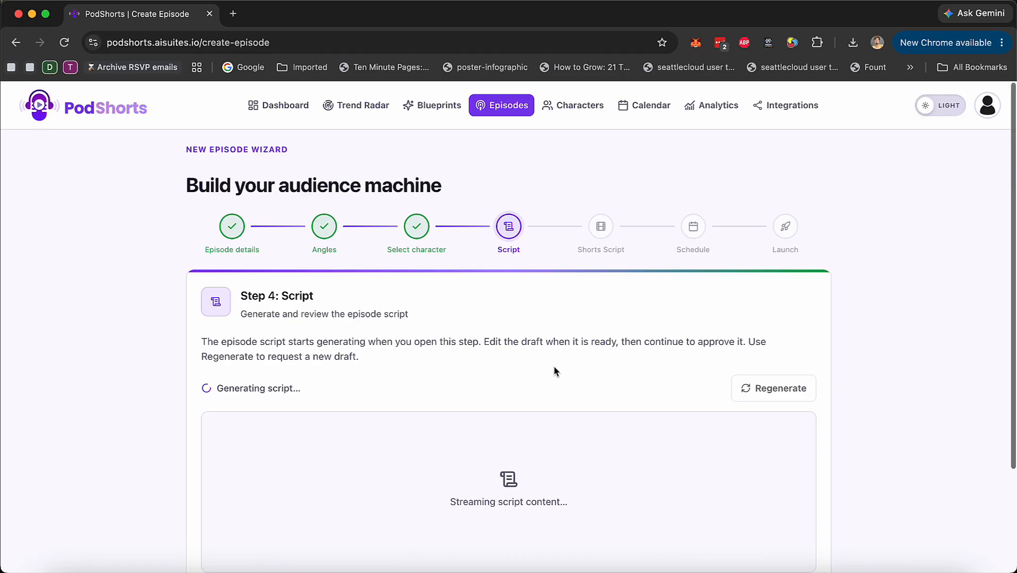
scroll(554, 367, down, 3)
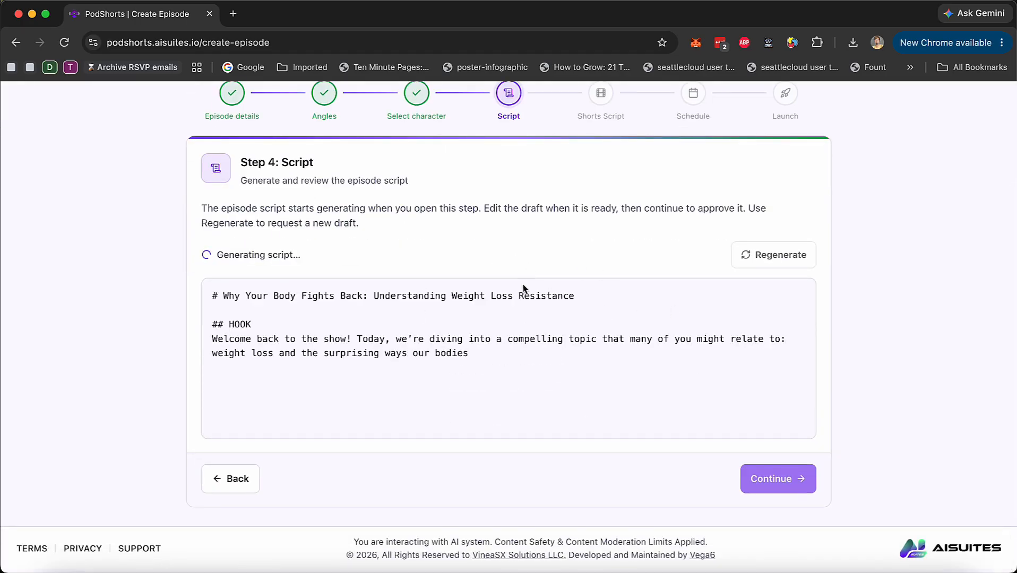
scroll(363, 339, down, 2)
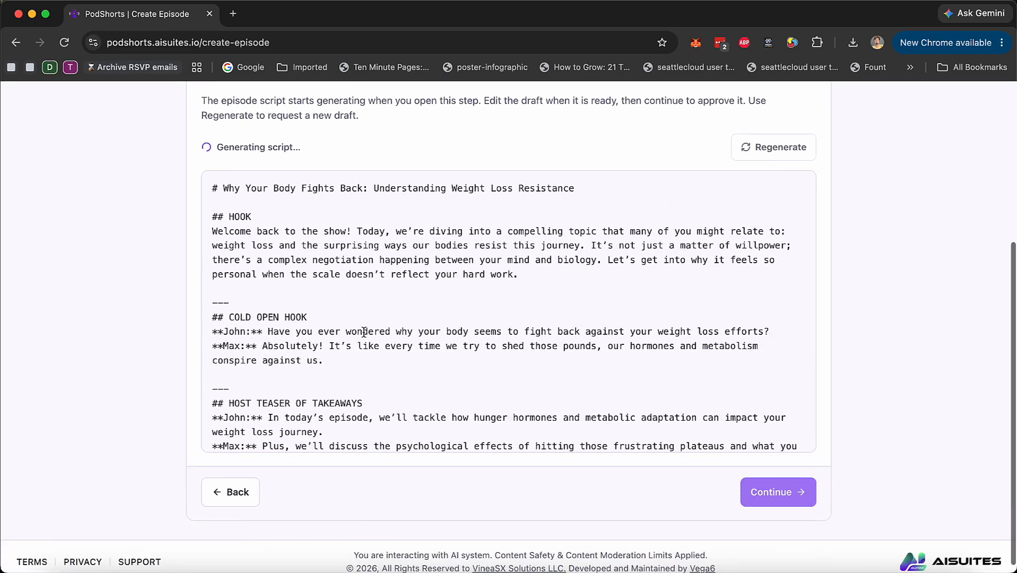
scroll(365, 338, down, 3)
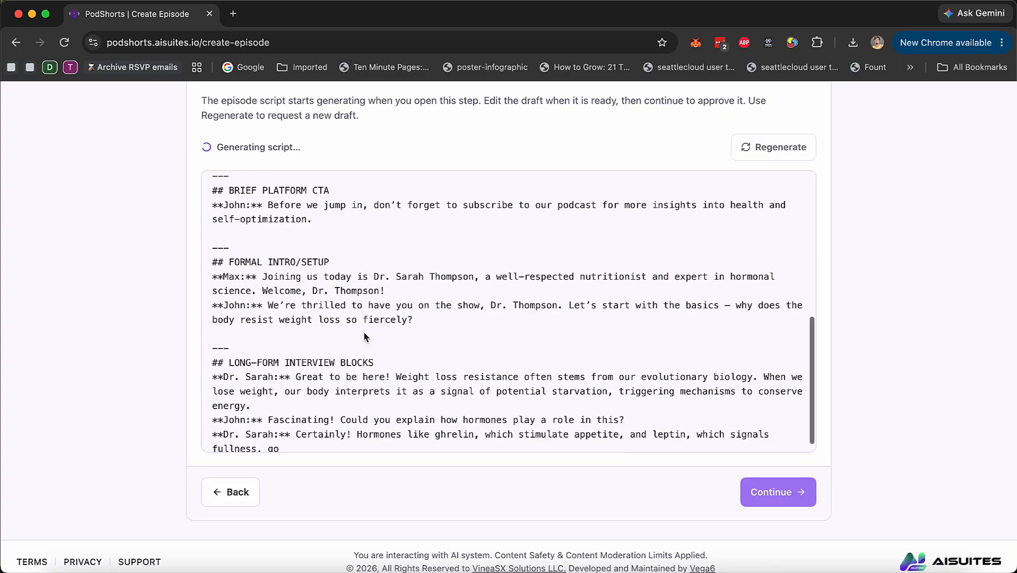
scroll(365, 333, down, 5)
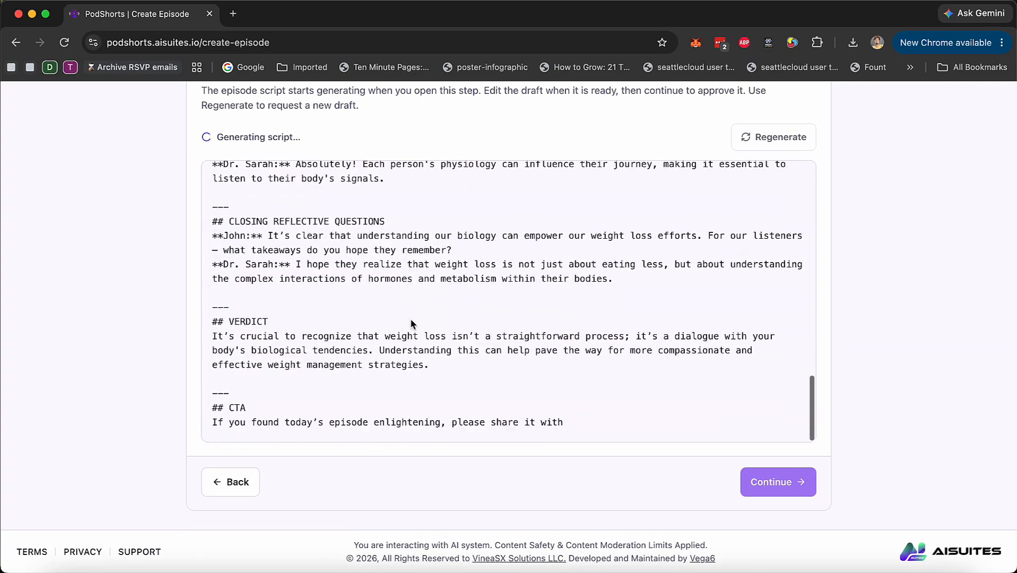
scroll(411, 319, down, 20)
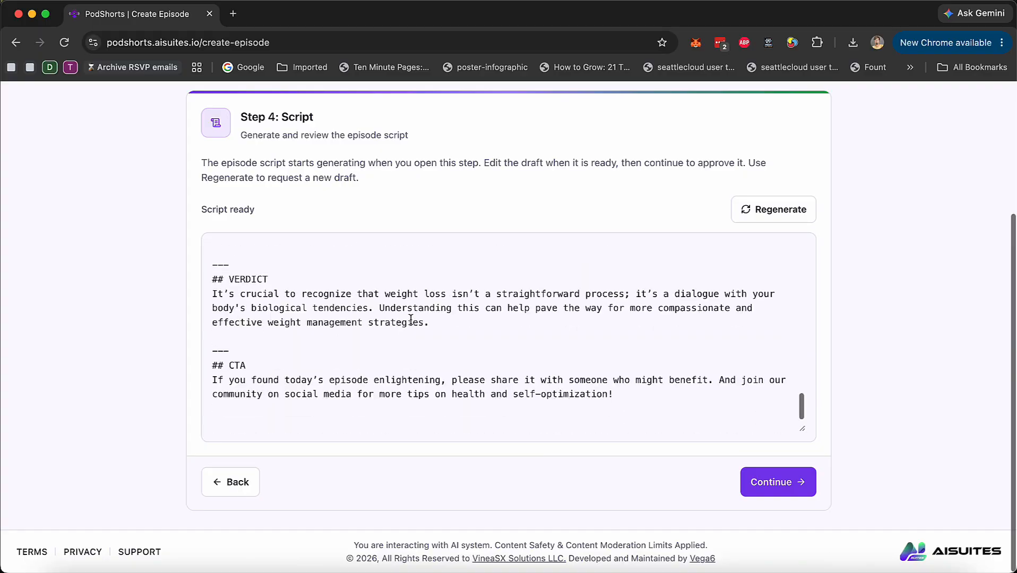
scroll(411, 320, up, 20)
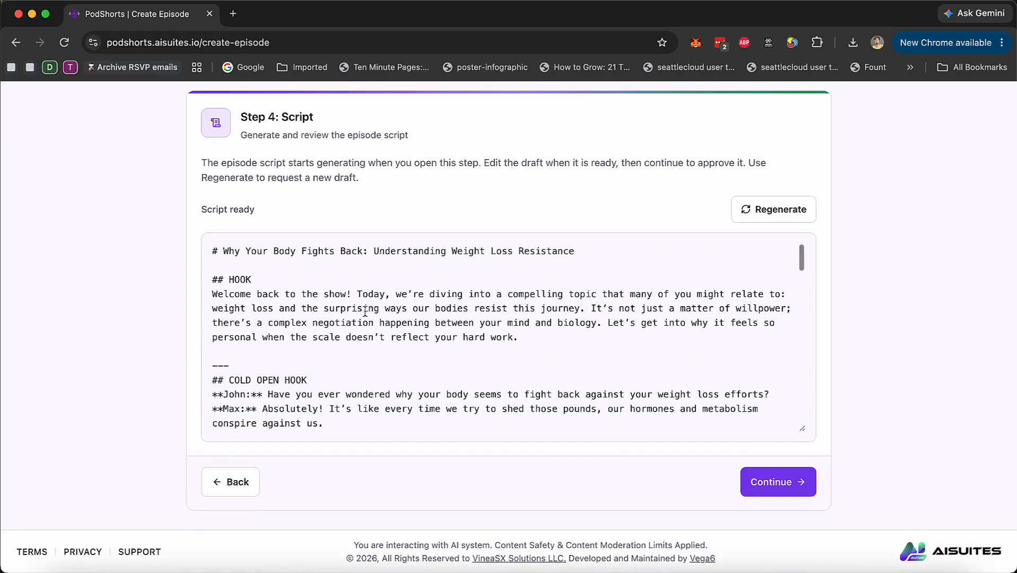
click(785, 483)
Review the titles, hooks and spoken text of the three shorts scripts cut from the episode
scroll(907, 382, up, 3)
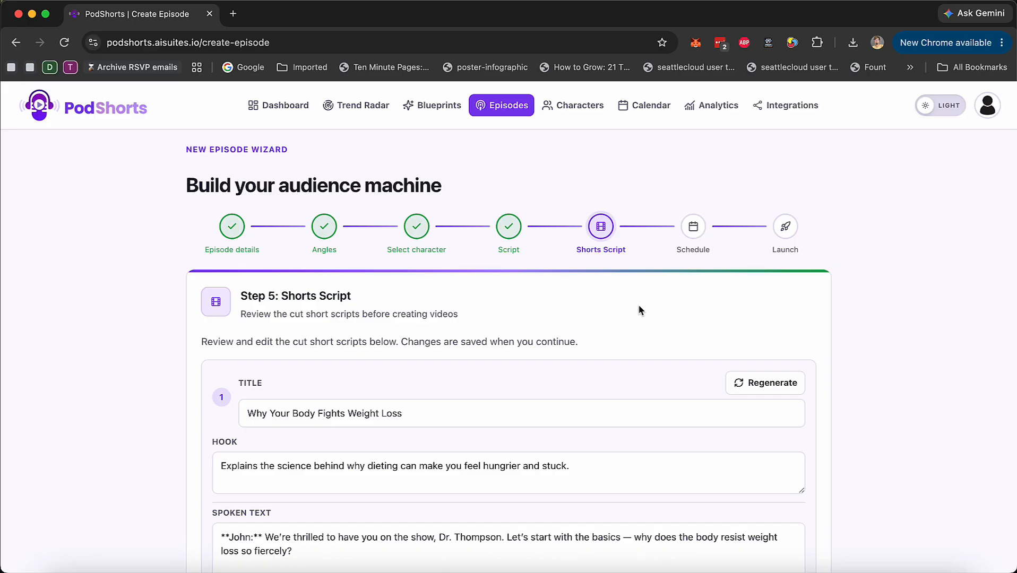
scroll(638, 310, down, 2)
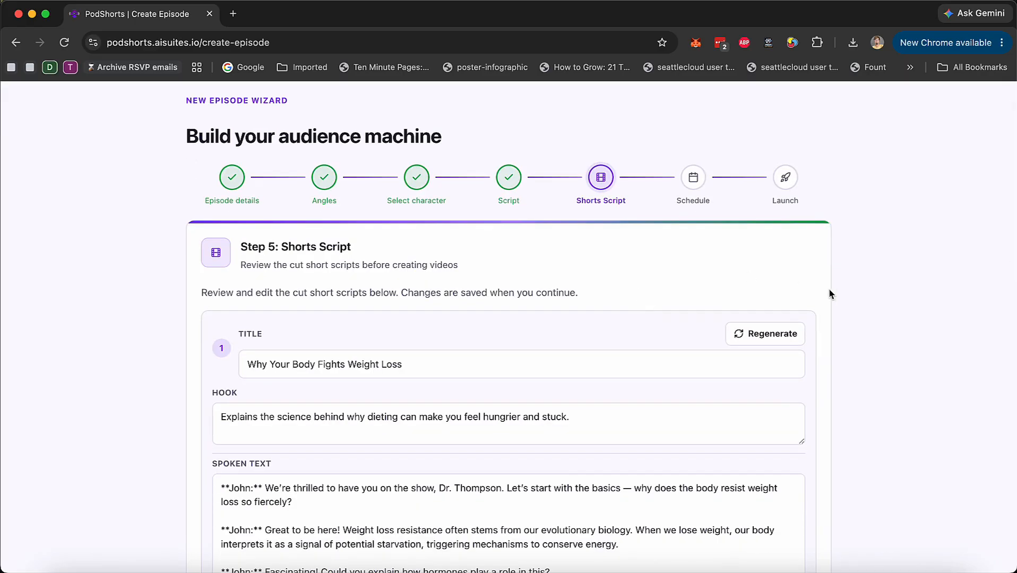
scroll(857, 335, down, 1)
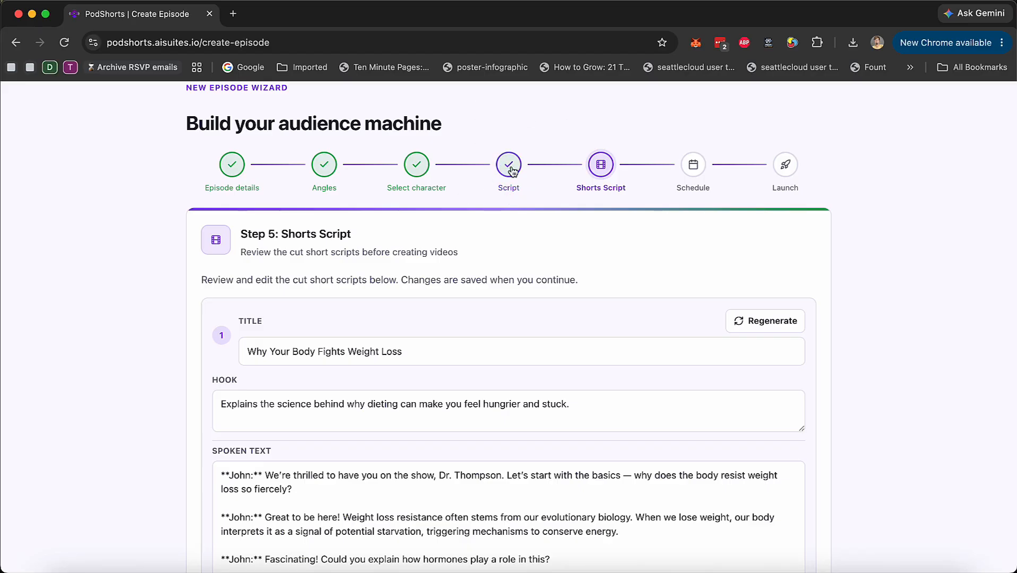
scroll(863, 413, down, 15)
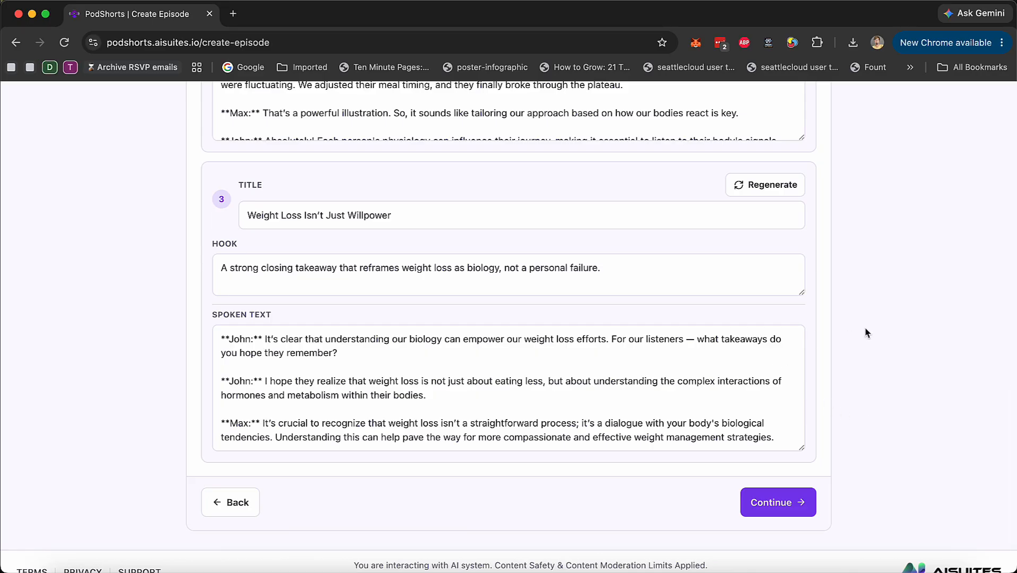
scroll(865, 334, up, 20)
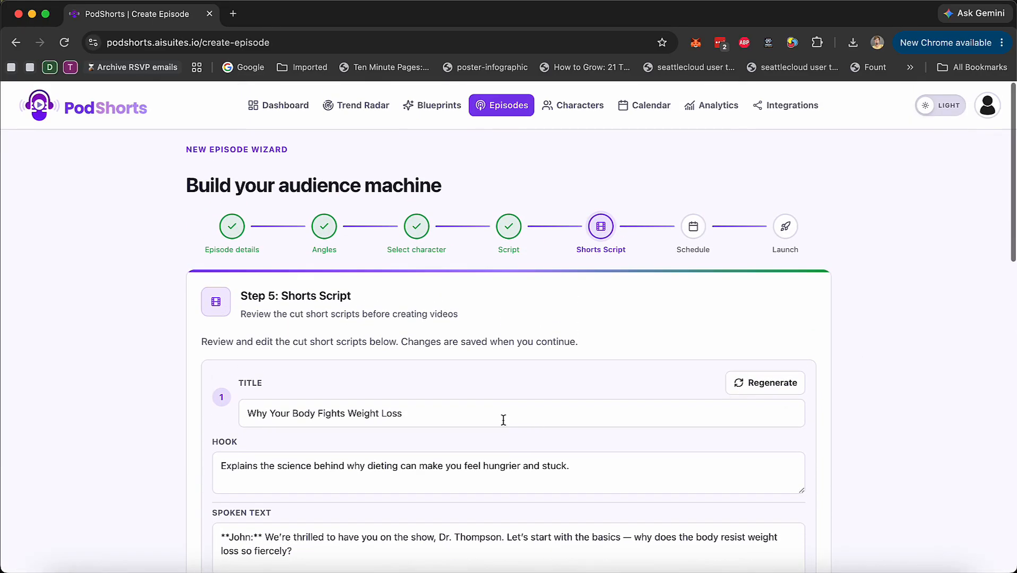
scroll(685, 381, down, 4)
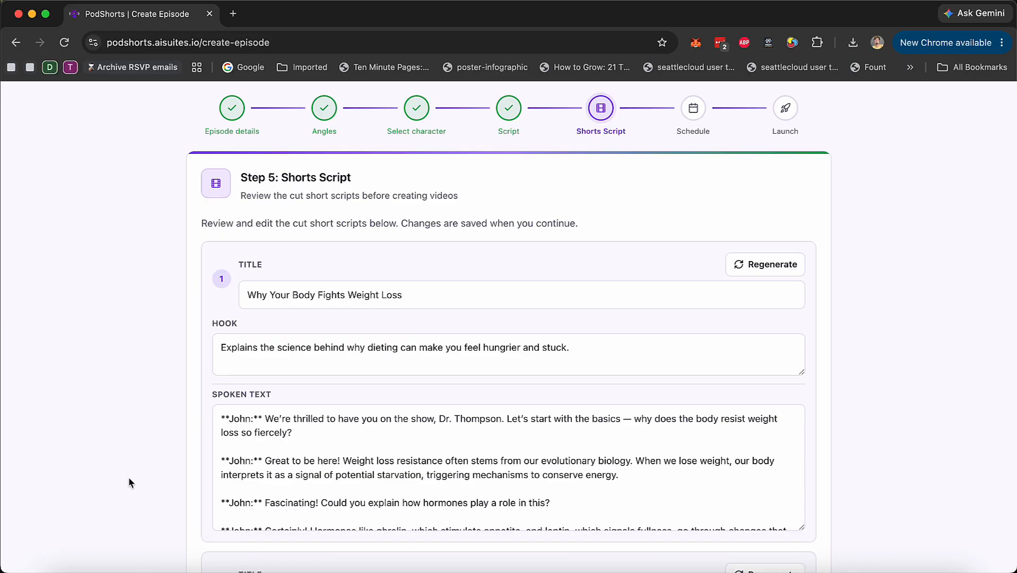
scroll(392, 222, down, 3)
scroll(381, 266, down, 15)
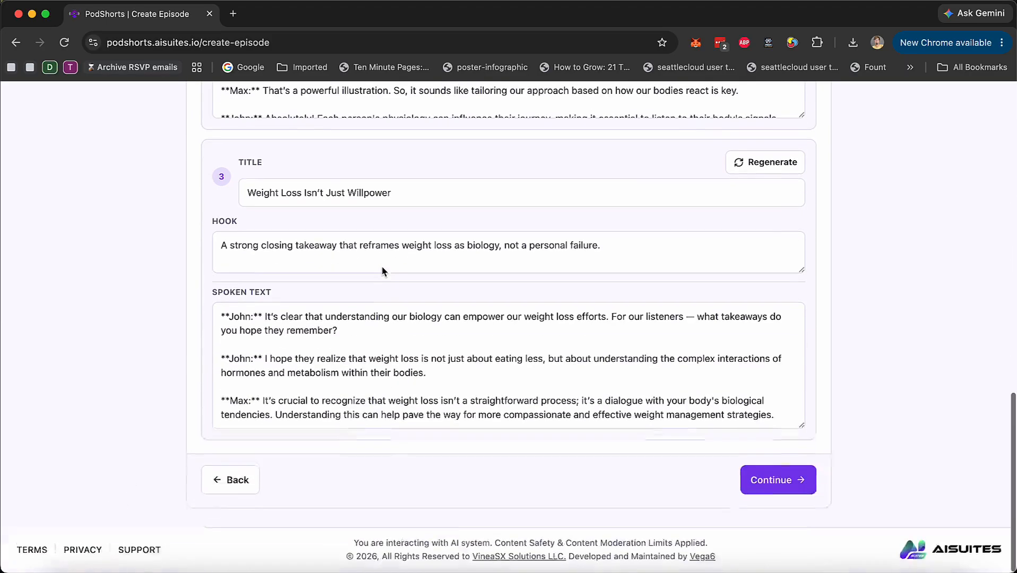
scroll(148, 419, up, 10)
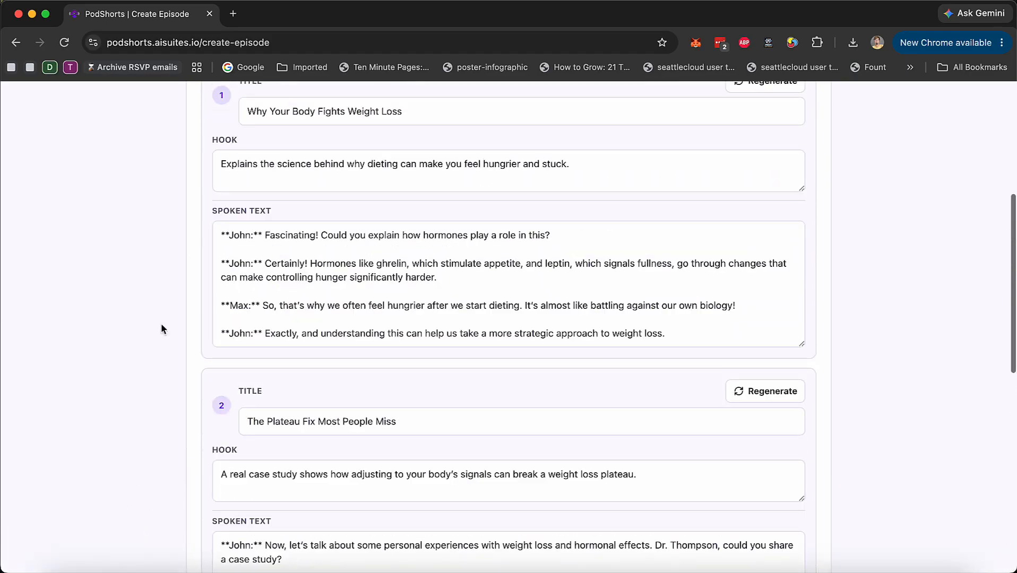
scroll(183, 243, down, 10)
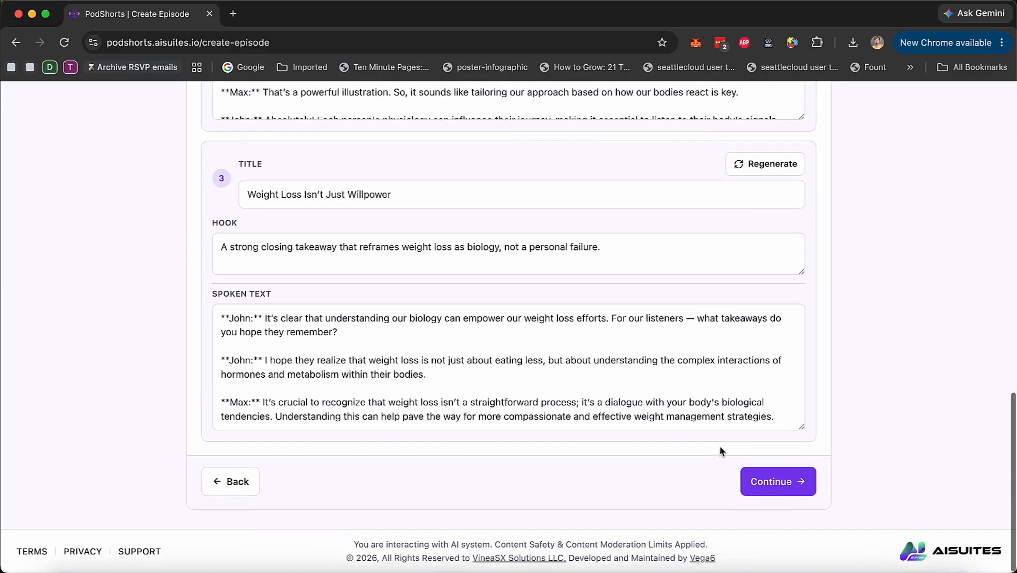
Accept the three shorts scripts and look over the scheduling options and connected social accounts
click(771, 481)
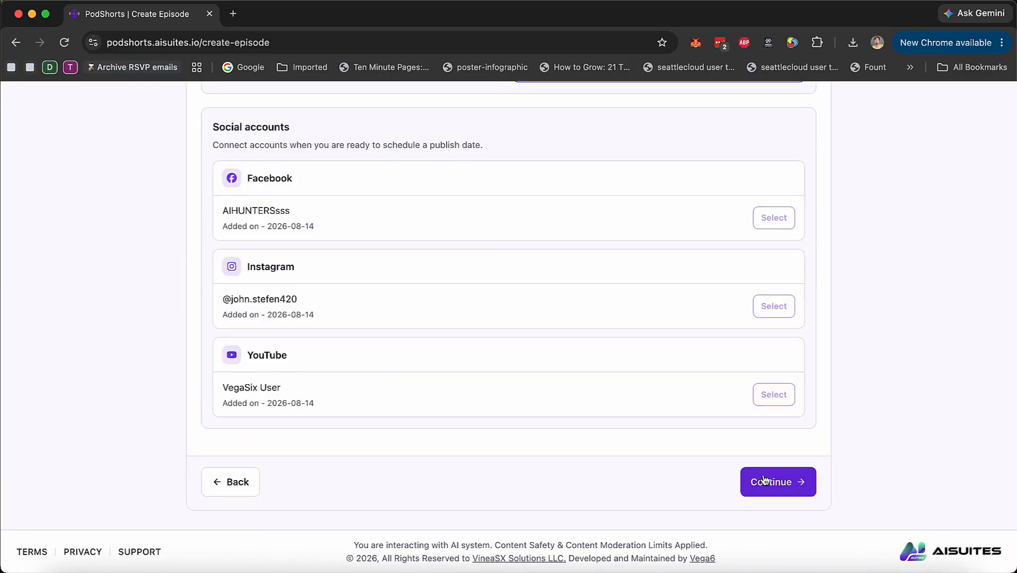
scroll(357, 421, up, 7)
scroll(483, 436, down, 8)
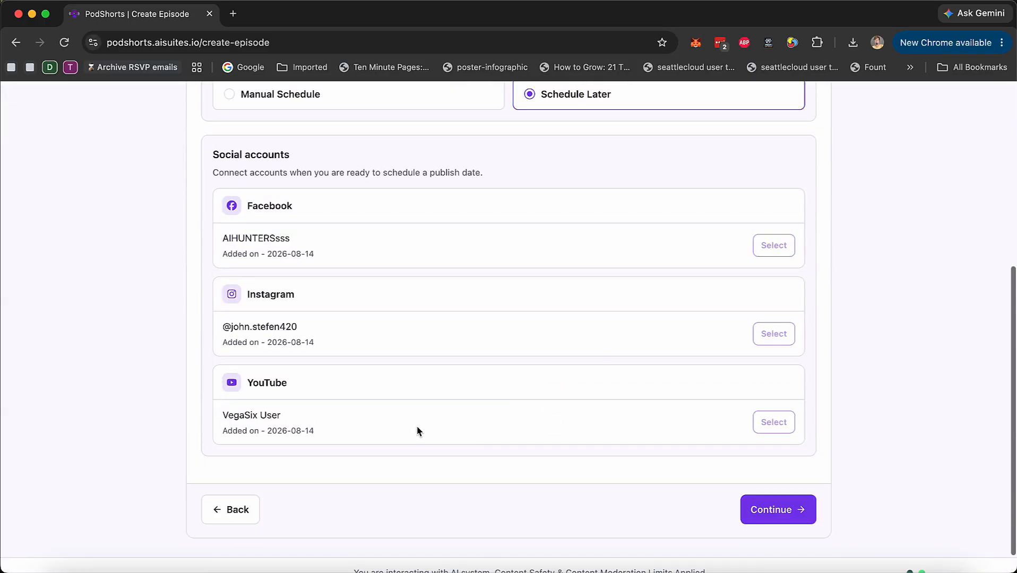
Switch the episode to Manual Schedule and look over its date, post frequency and social account options
scroll(527, 443, up, 7)
click(276, 366)
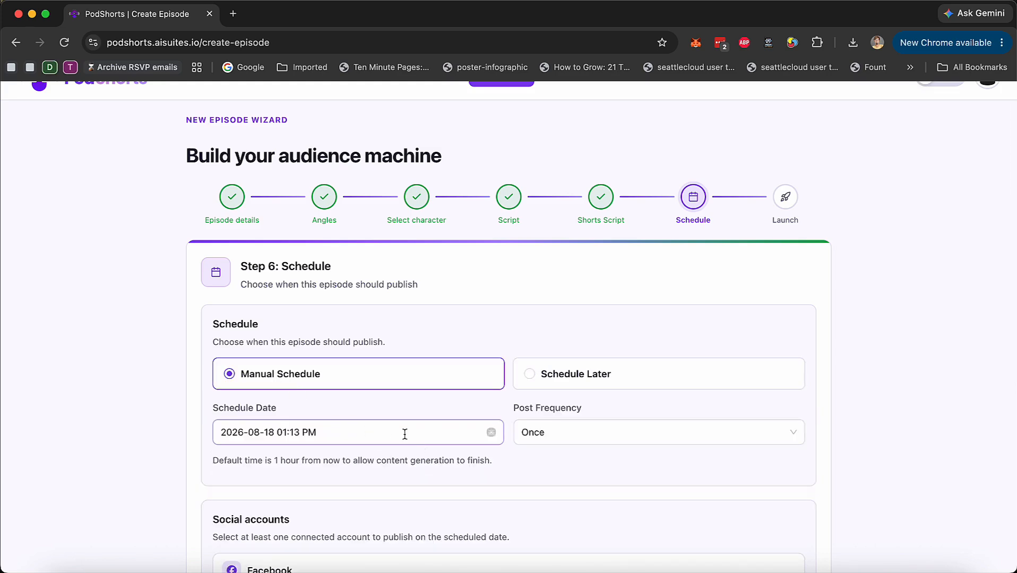
scroll(386, 429, down, 2)
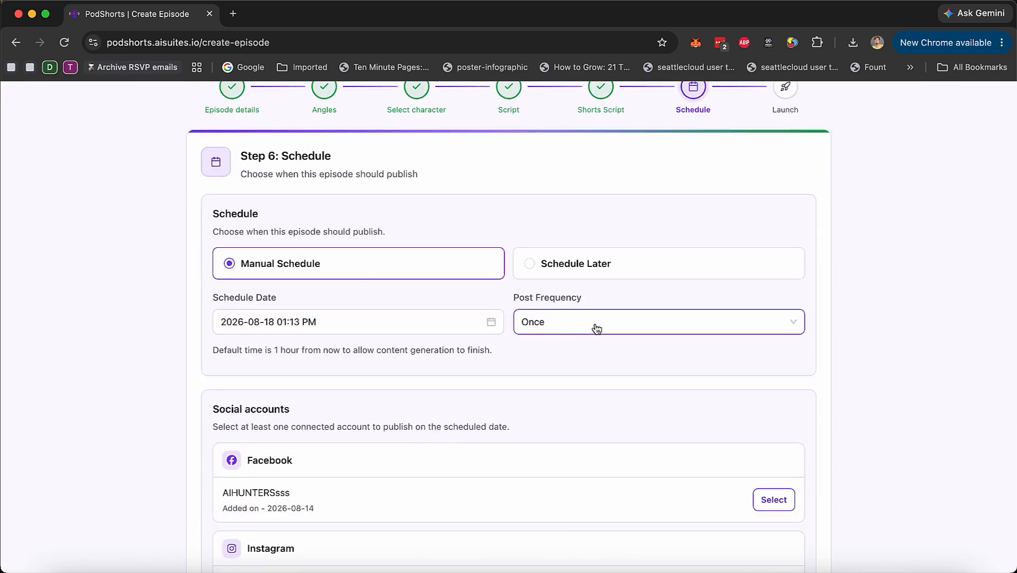
scroll(697, 136, down, 4)
scroll(675, 495, up, 2)
scroll(600, 369, up, 4)
Set the episode to Schedule Later without selecting social accounts and continue to the launch step
click(587, 357)
scroll(592, 421, down, 3)
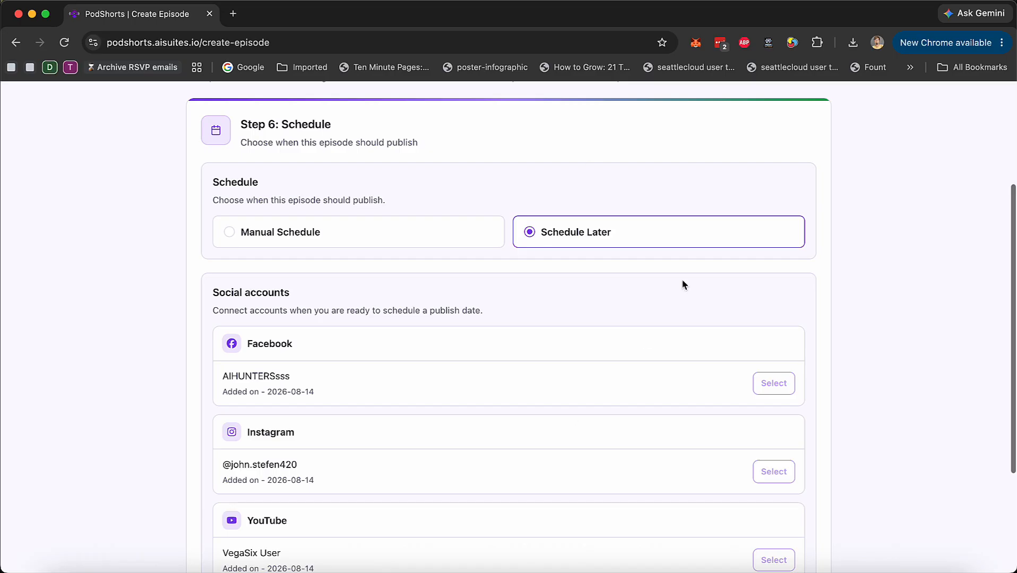
scroll(585, 477, down, 3)
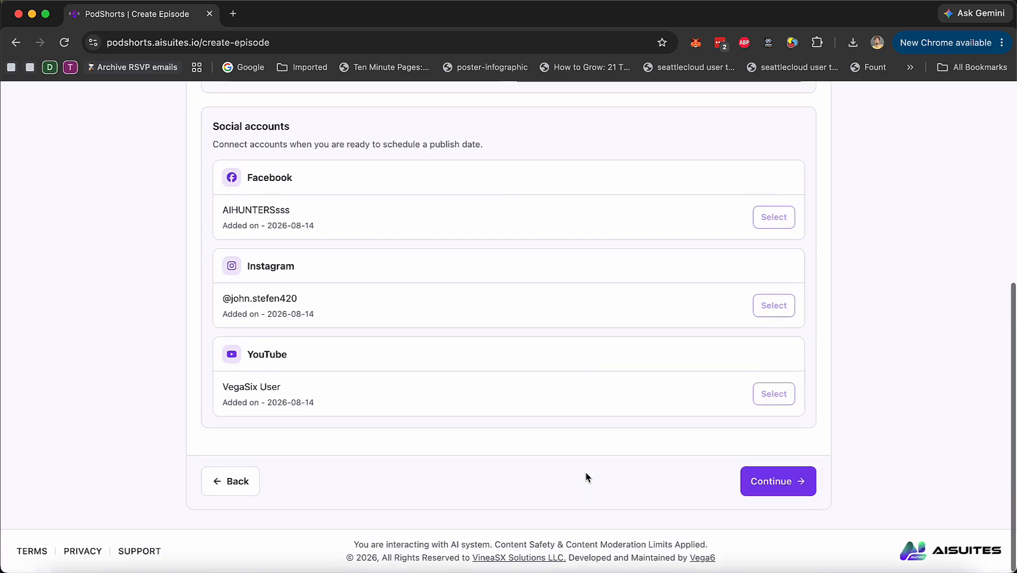
click(806, 484)
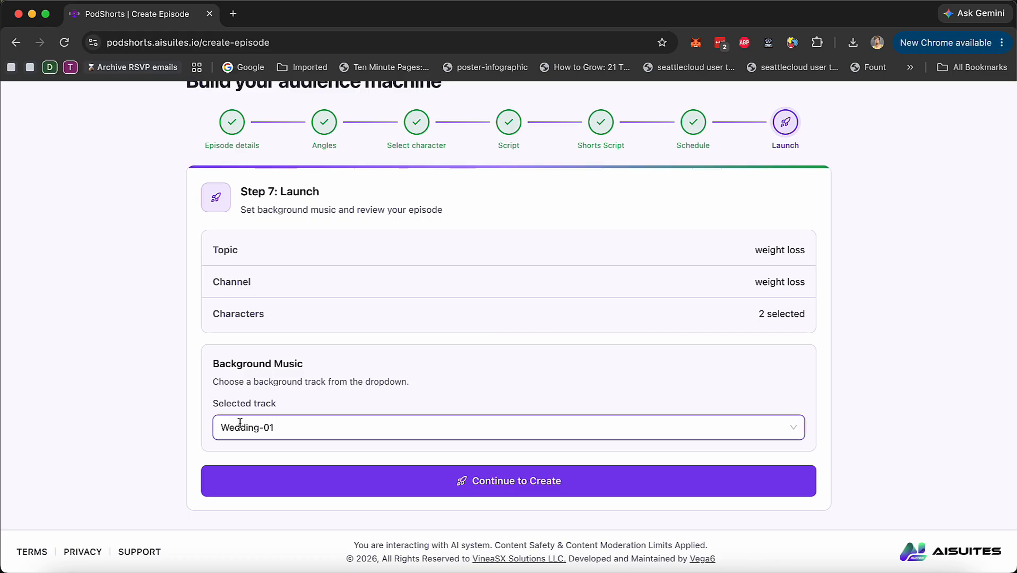
Set the background music to None, browse the other available tracks, and start creating the episode's videos
click(336, 437)
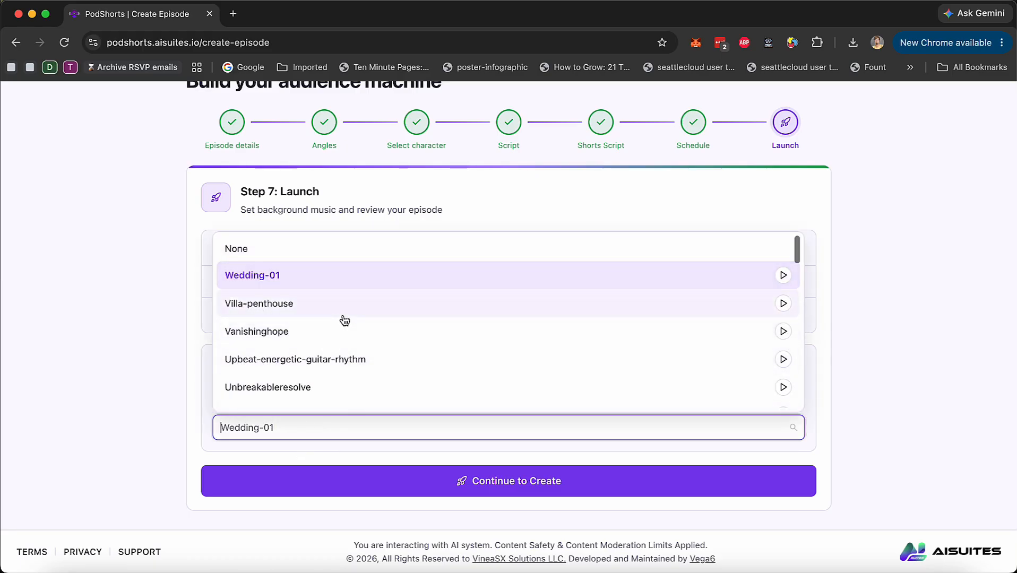
click(304, 247)
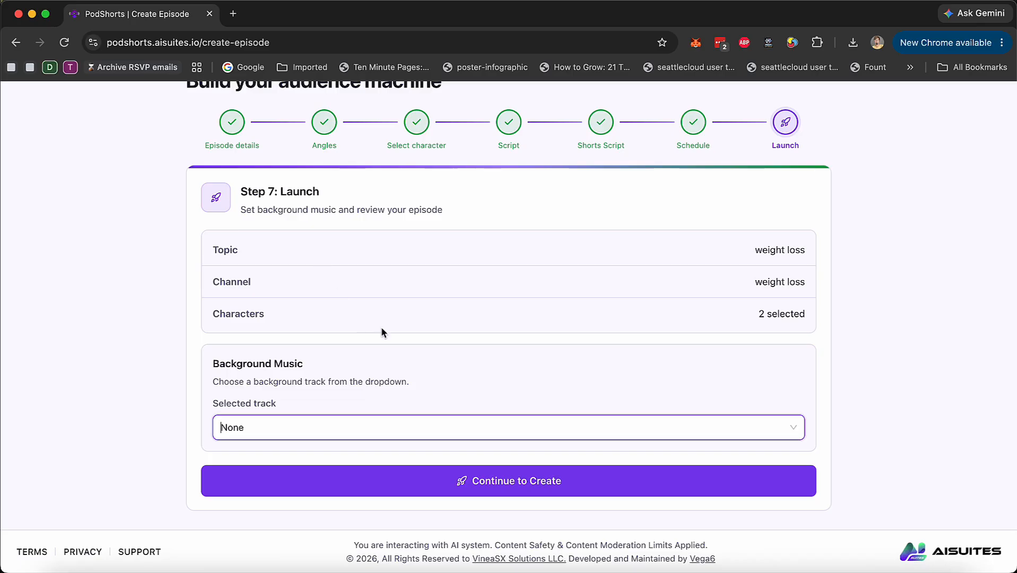
click(578, 431)
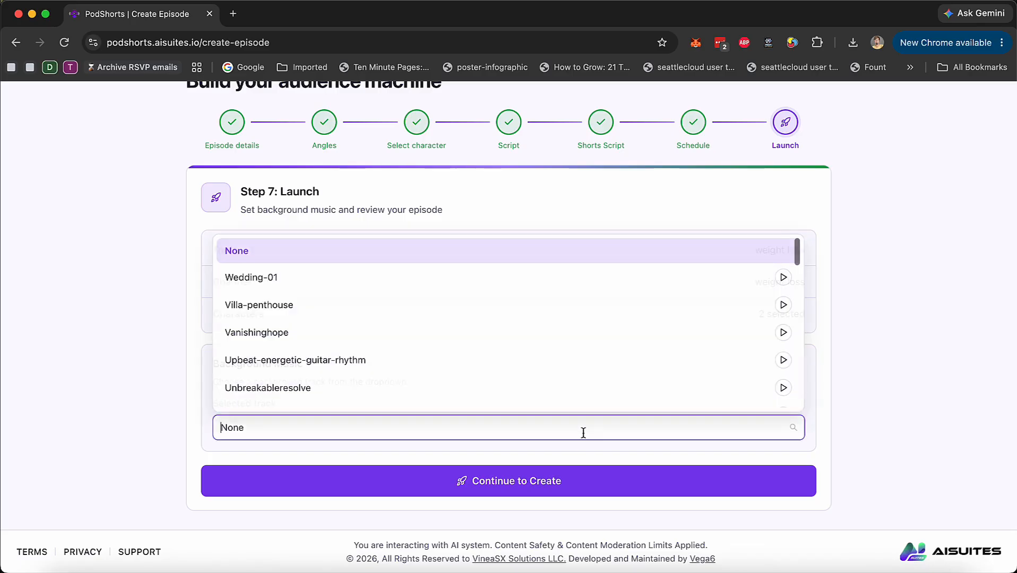
scroll(546, 329, down, 5)
scroll(546, 328, down, 10)
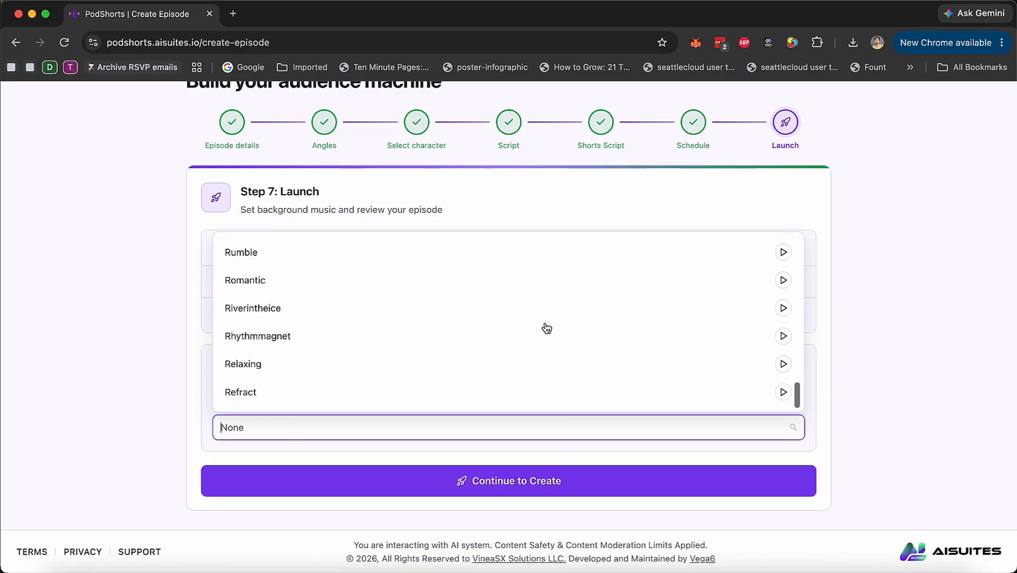
click(863, 298)
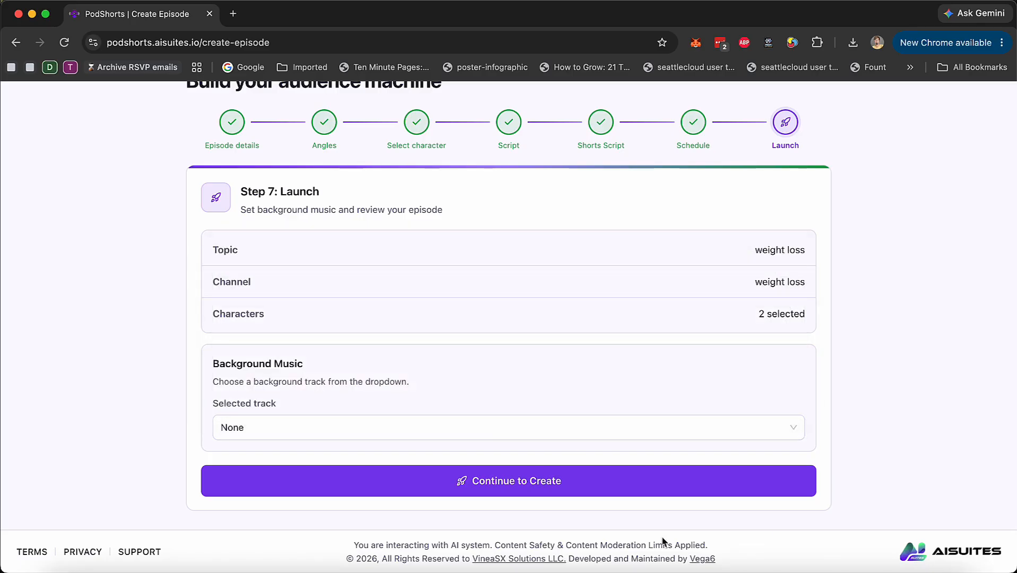
click(527, 484)
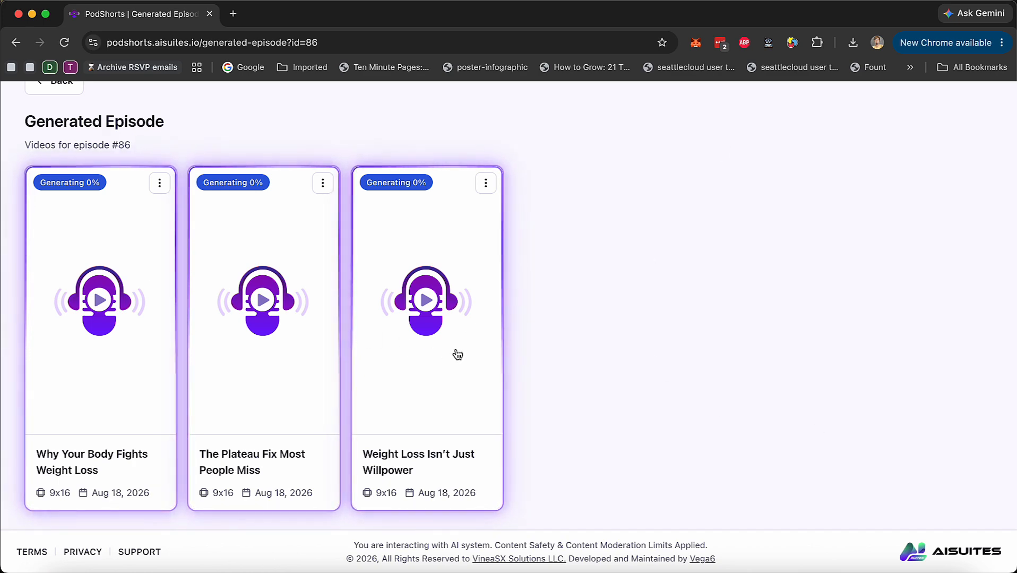
Open the generated short "Why Your Body Fights Weight Loss" for editing once it is ready
scroll(453, 354, up, 3)
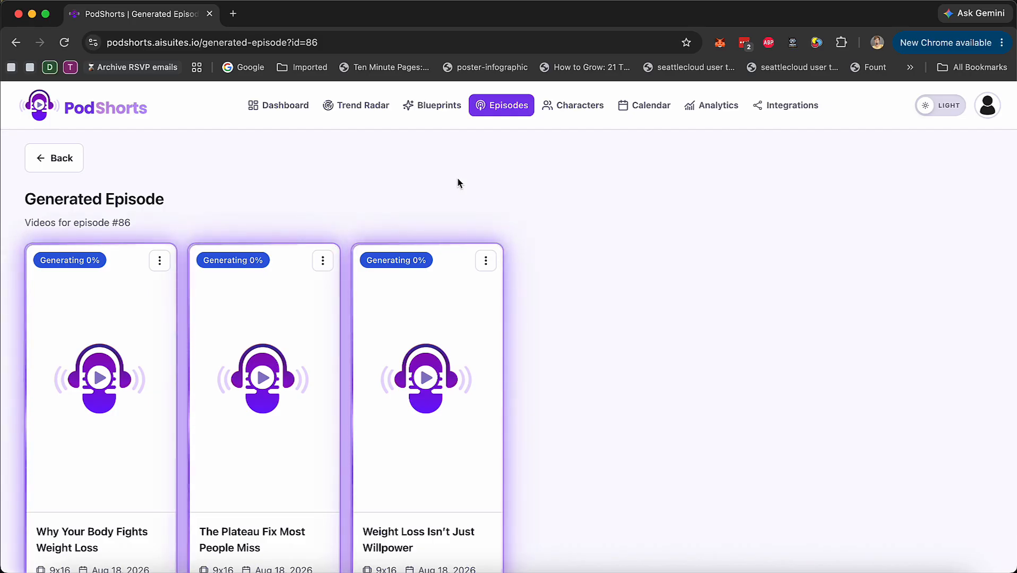
scroll(589, 297, down, 3)
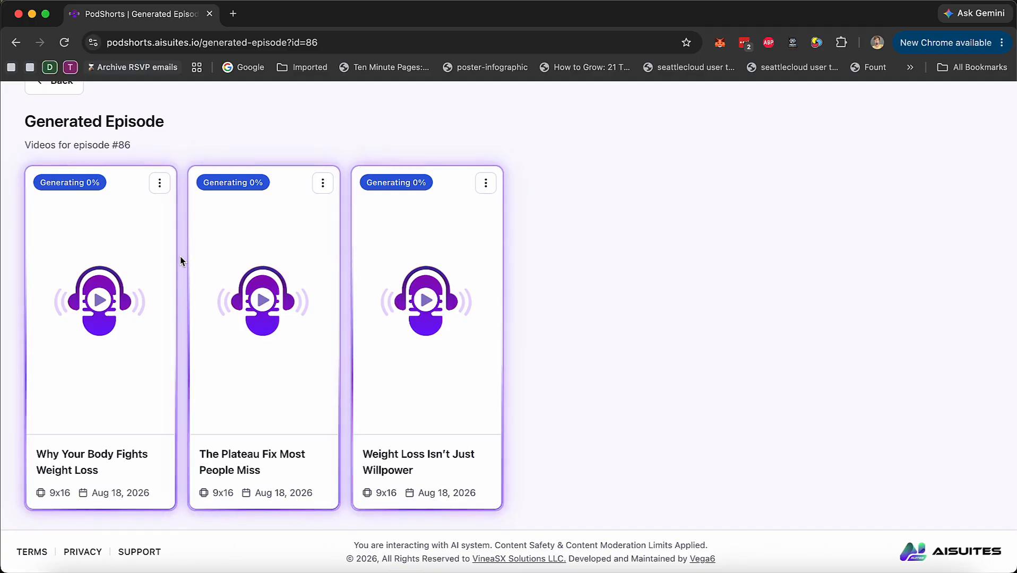
scroll(180, 261, up, 2)
click(159, 260)
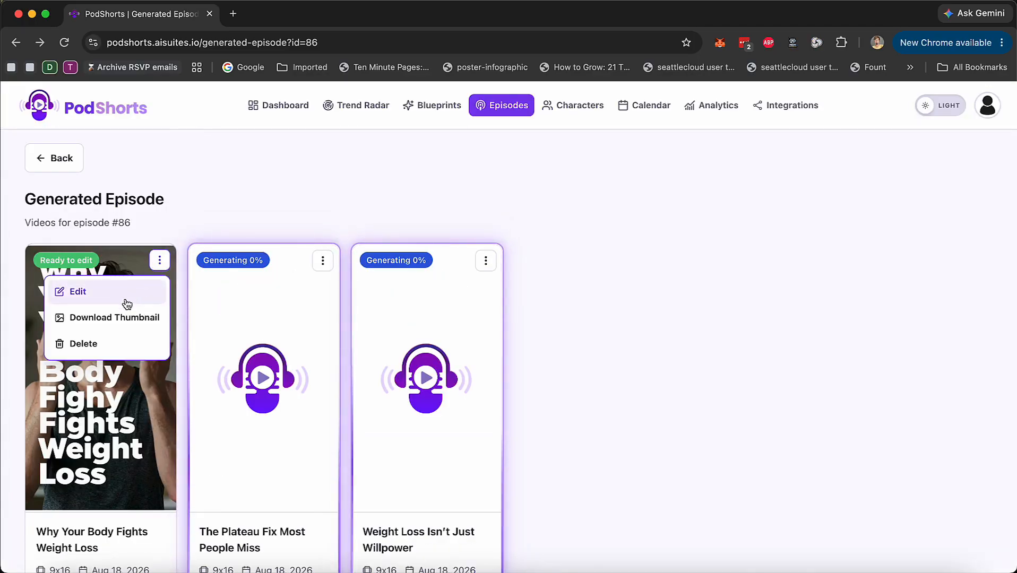
click(111, 289)
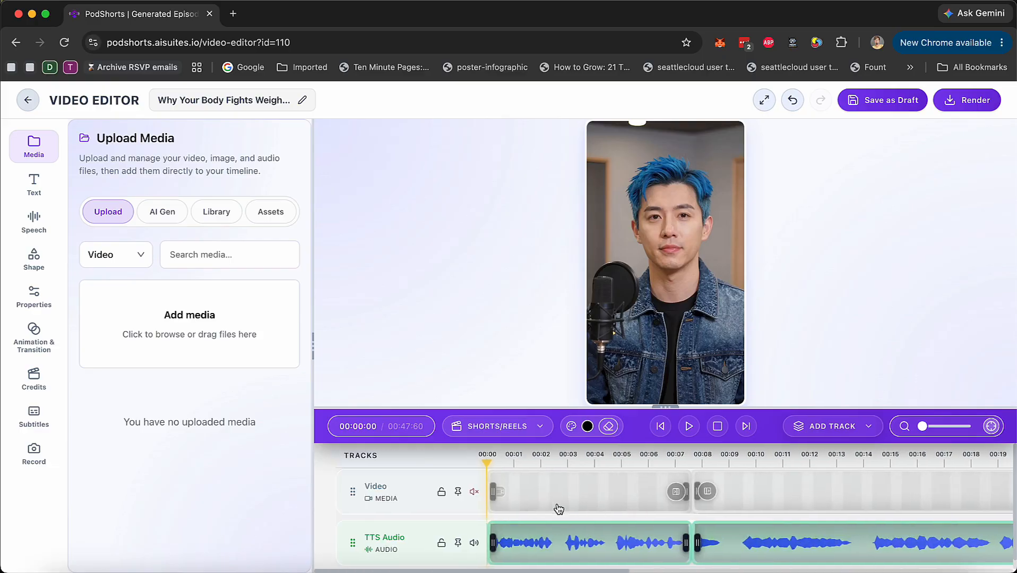
Check the canvas formats offered for the short: YouTube 16x9, Shorts/Reels 9x16 and Instagram Post 1x1
click(526, 432)
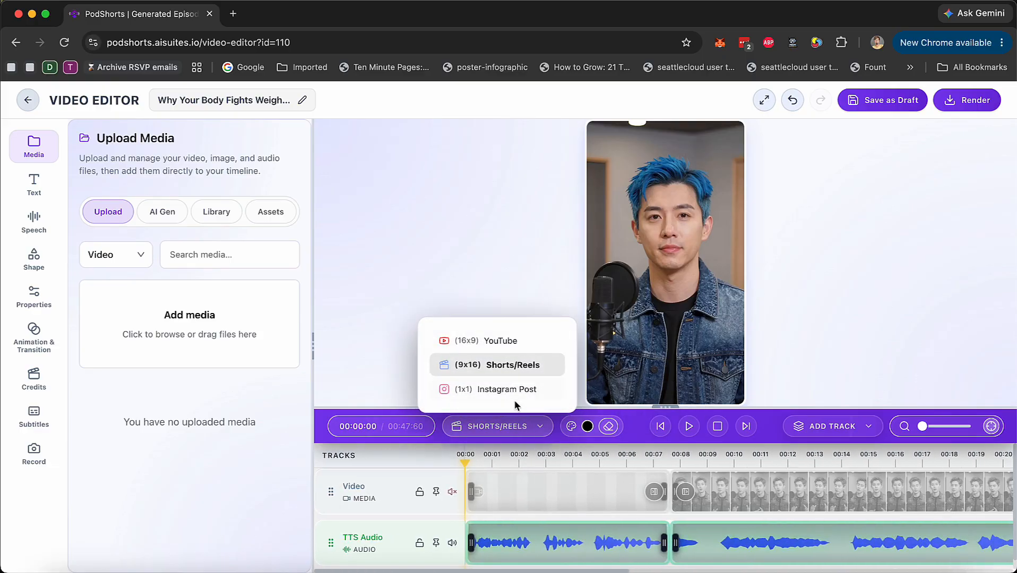
click(524, 428)
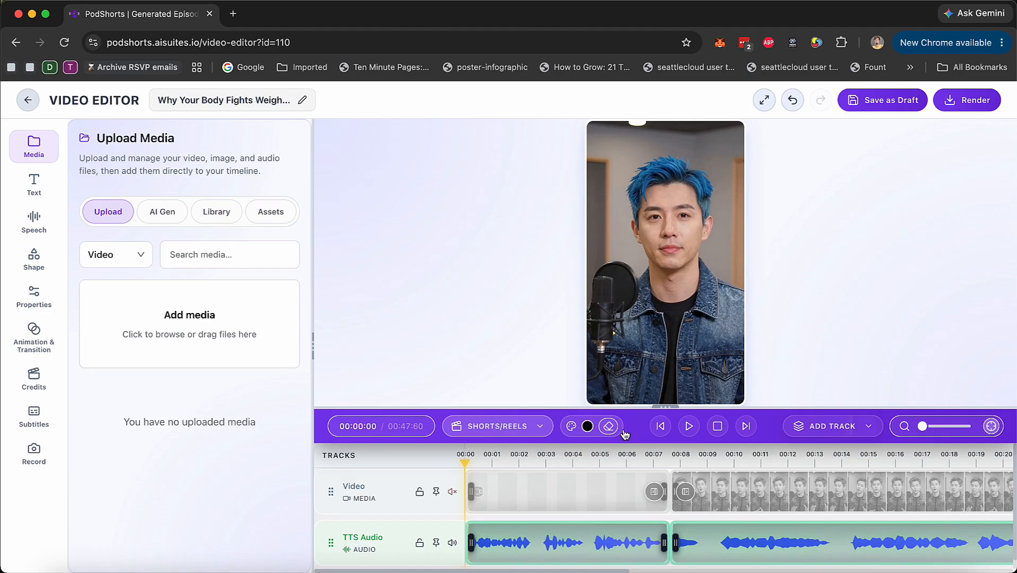
click(539, 427)
Play the short from the start, pause, and preview the second host's section from about 40 seconds
click(689, 428)
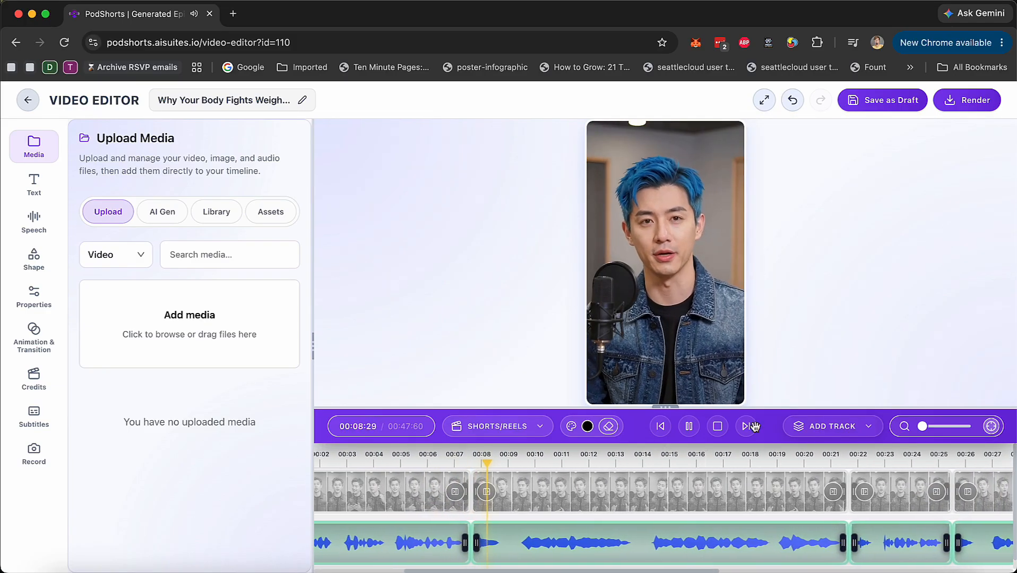
click(688, 426)
scroll(752, 509, right, 10)
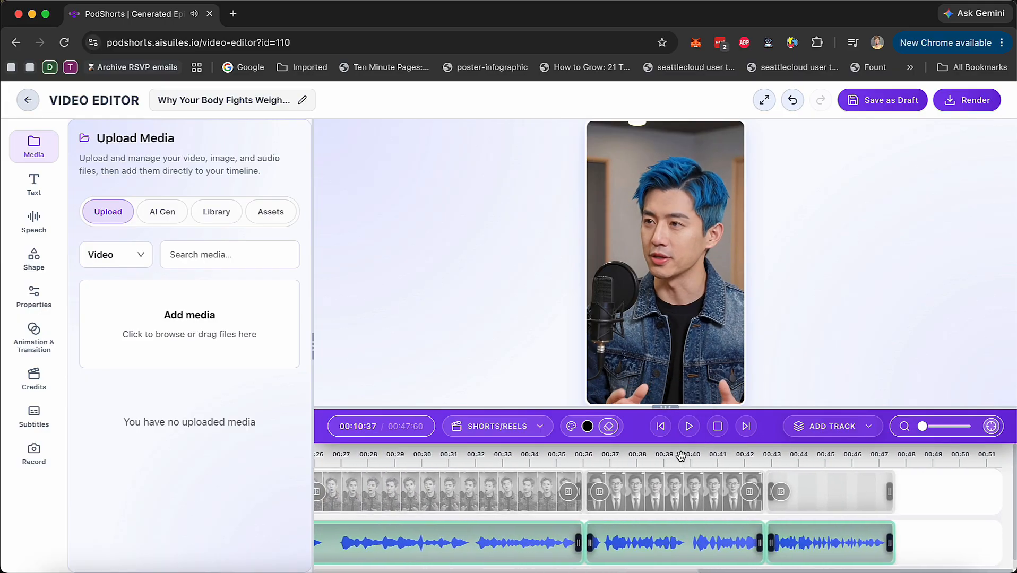
click(681, 456)
click(689, 426)
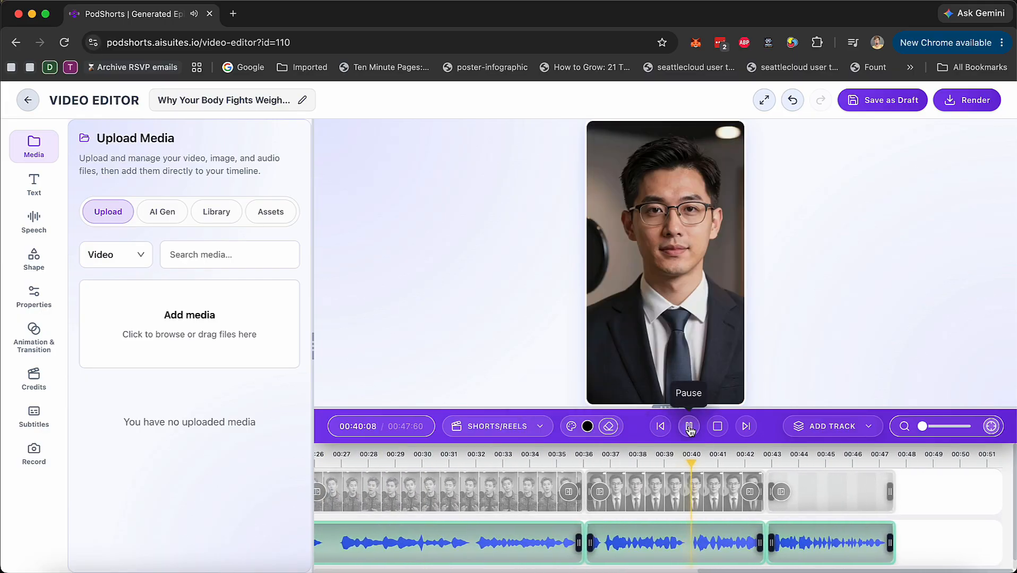
click(689, 427)
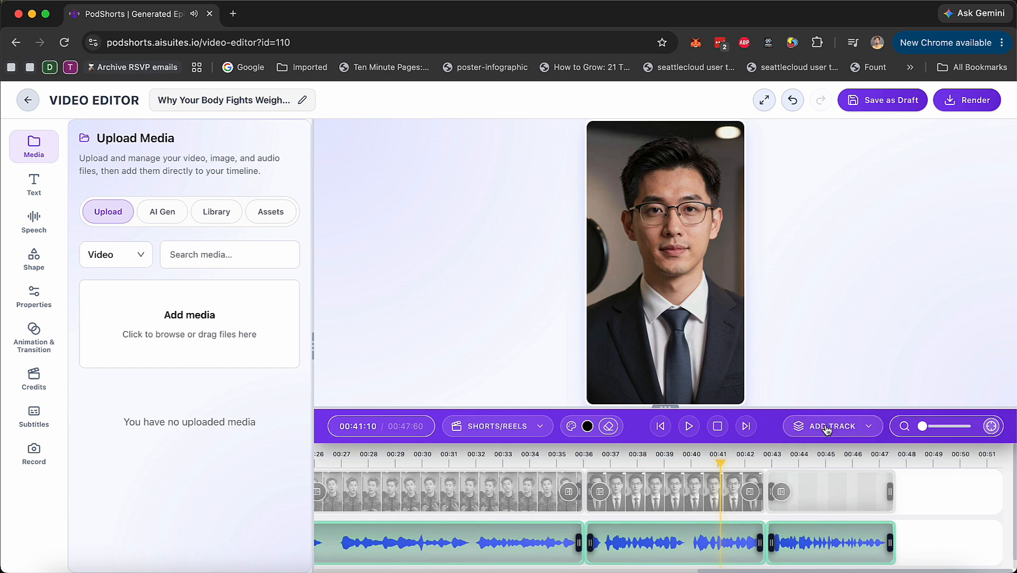
Look over the editor's AI media generation, text and speech tools, including the ElevenLabs voices
click(162, 219)
click(34, 185)
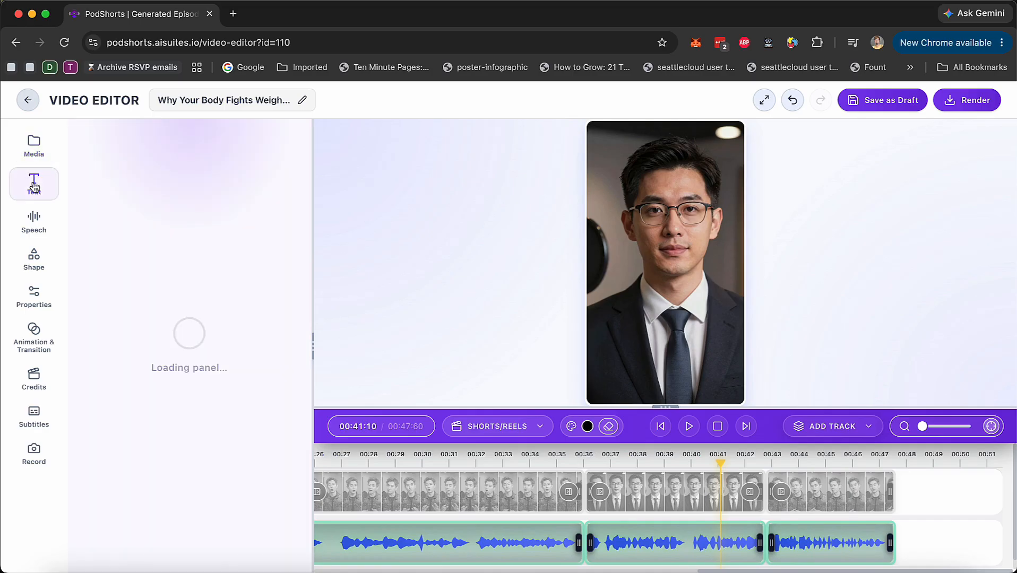
click(33, 222)
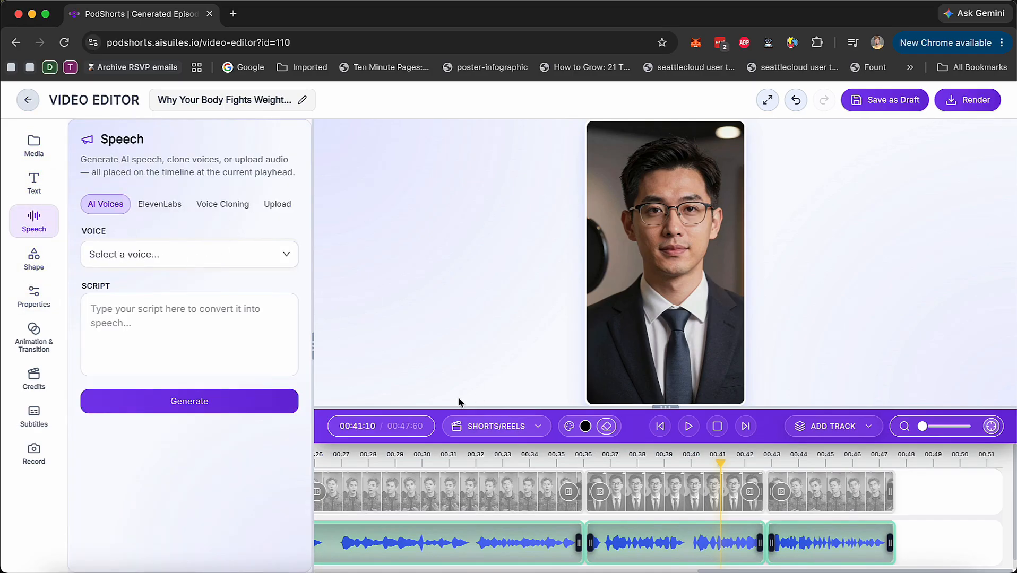
click(166, 205)
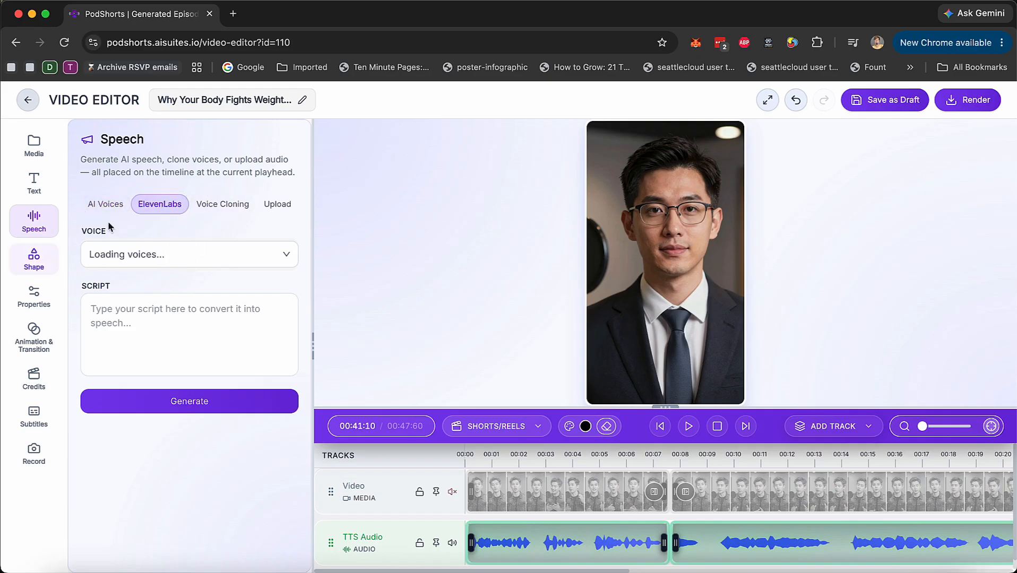
Look over the shape and properties tools, and examine the transition and animation settings of the first video clip
click(39, 272)
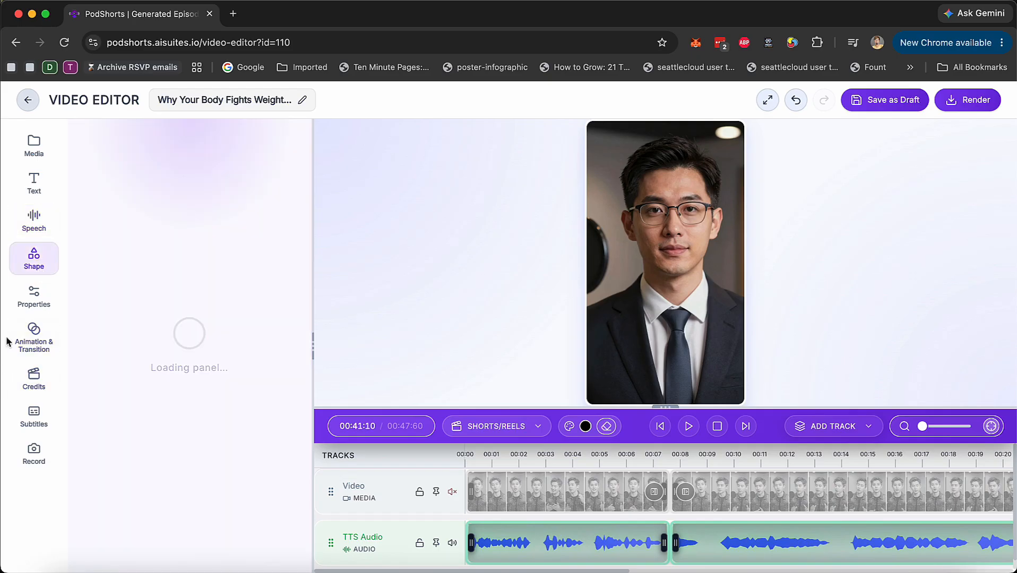
click(51, 289)
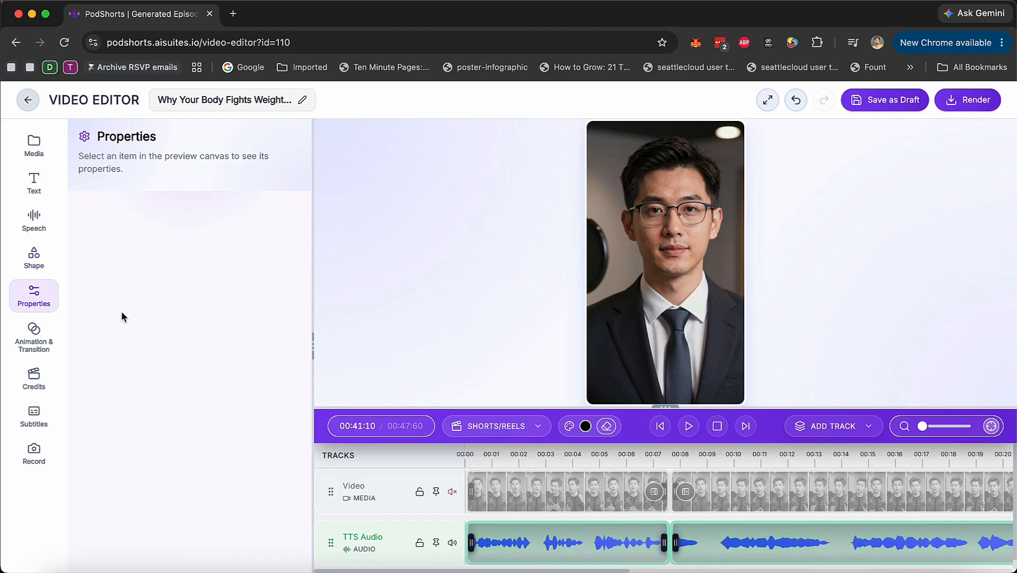
click(34, 337)
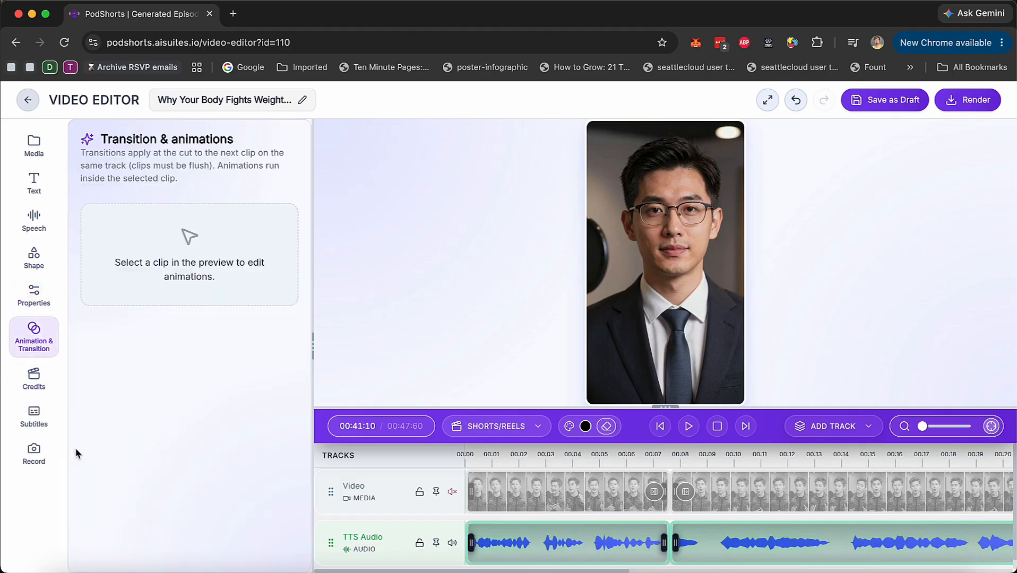
click(581, 484)
click(576, 500)
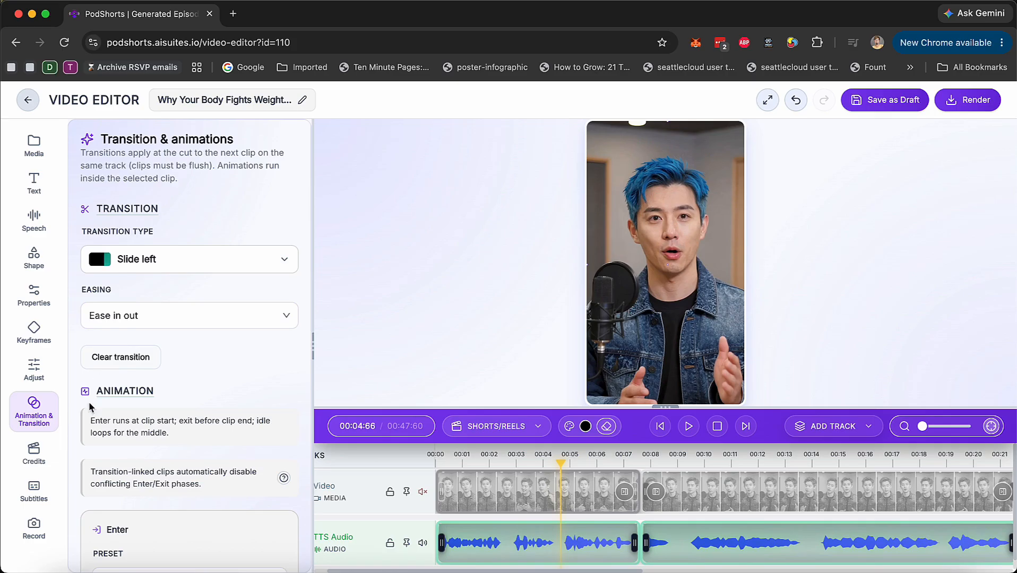
scroll(106, 409, down, 5)
Look over the credits, subtitle style and recording tools, including the captions' typography, background and effects settings
click(34, 453)
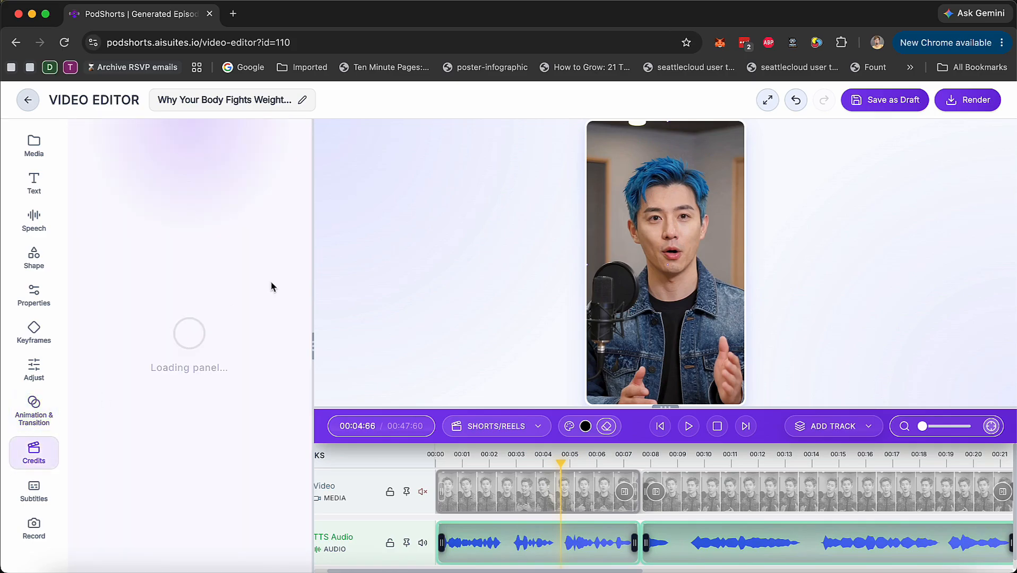
click(34, 491)
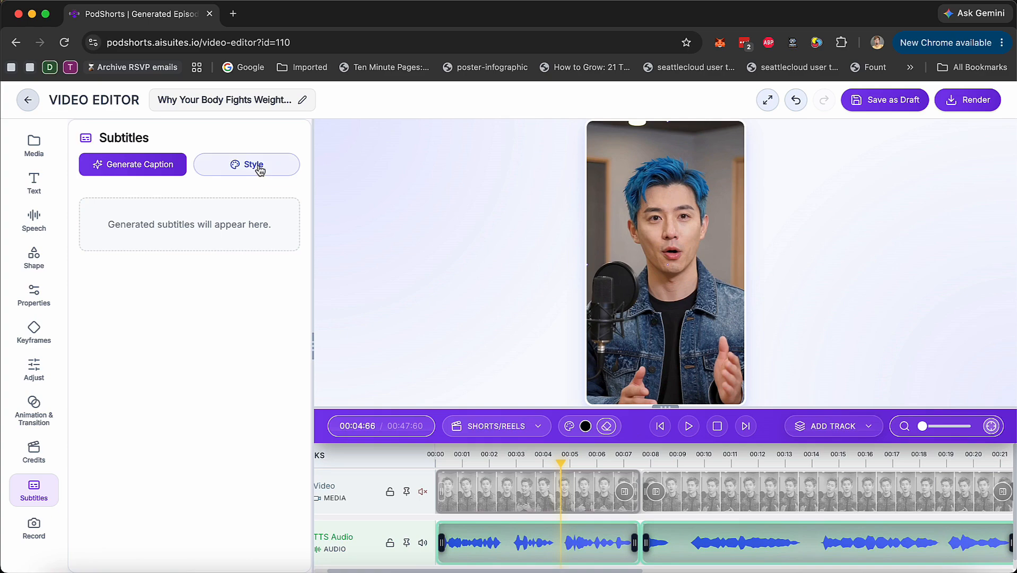
click(259, 166)
scroll(171, 468, down, 10)
scroll(168, 468, down, 10)
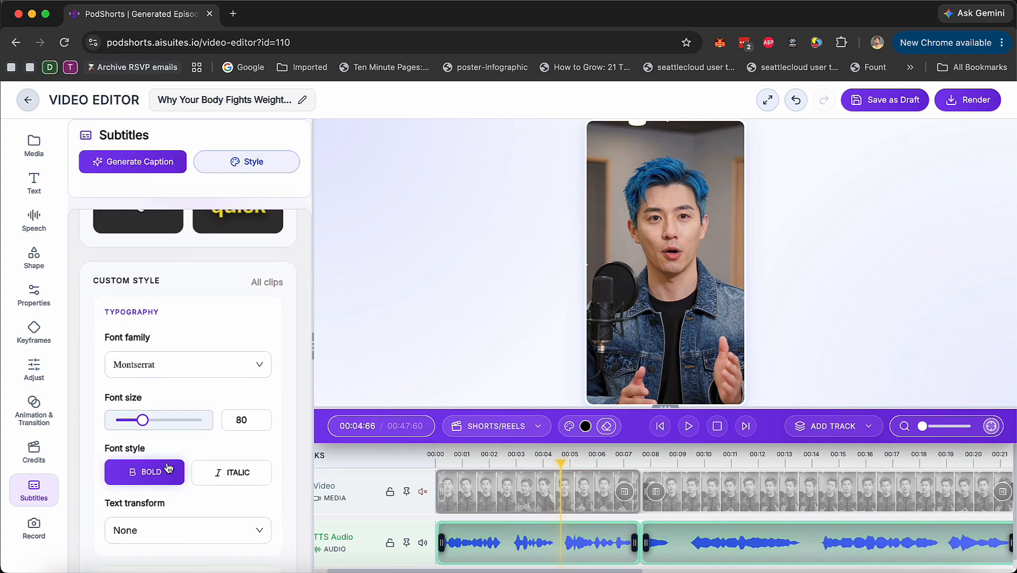
scroll(168, 467, down, 6)
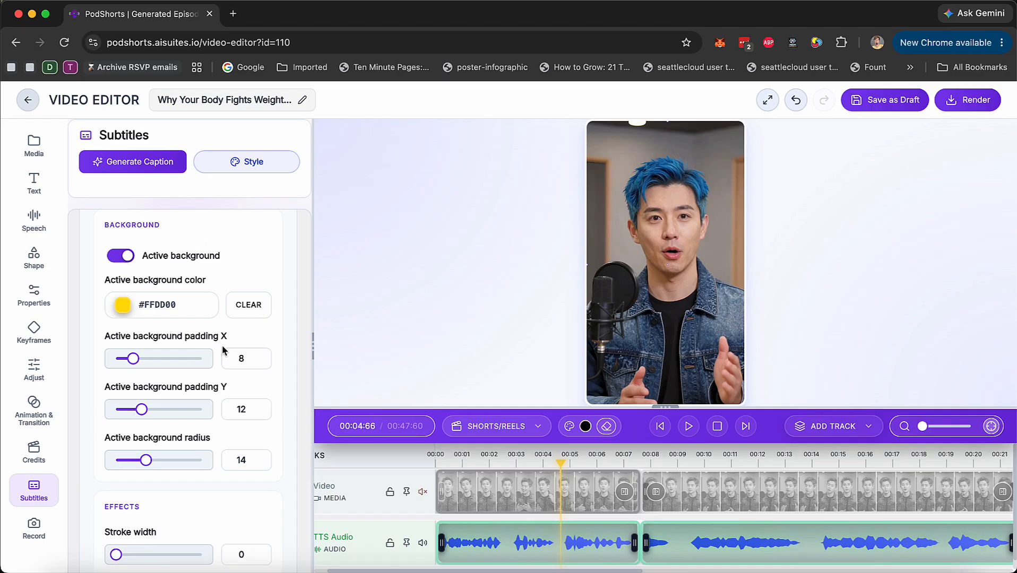
click(33, 525)
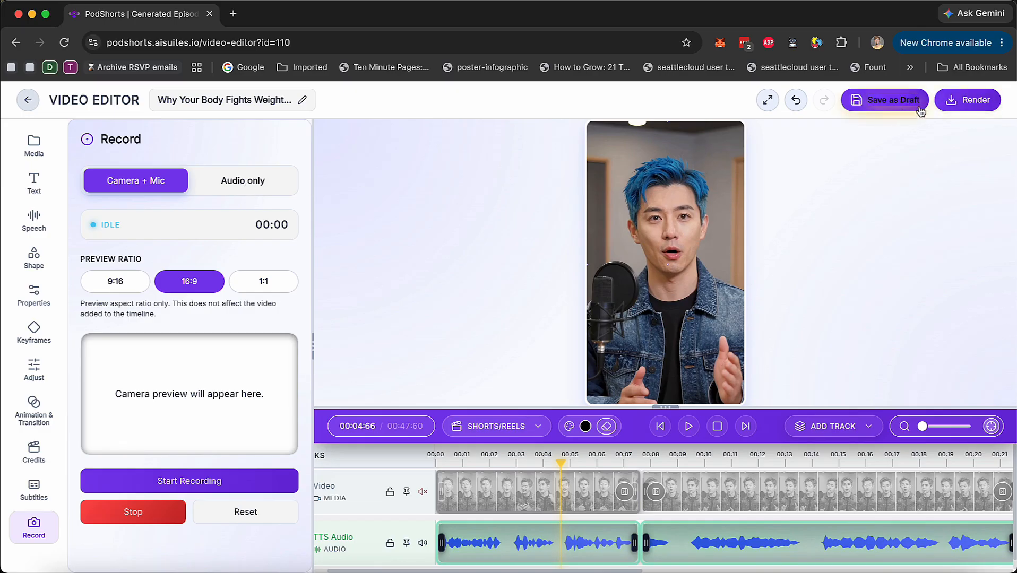
Render the short and open the publishing calendar
click(962, 104)
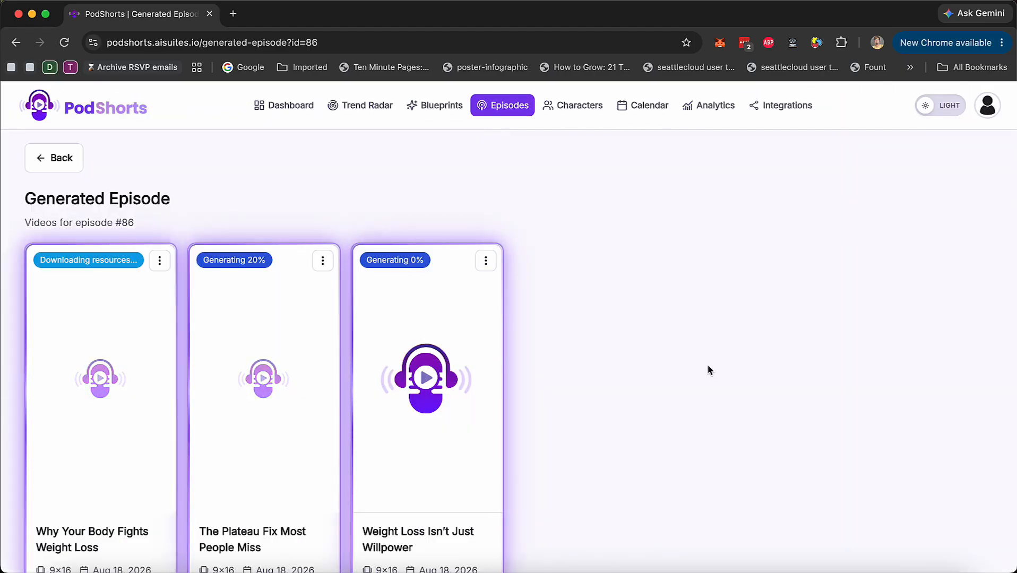
click(645, 112)
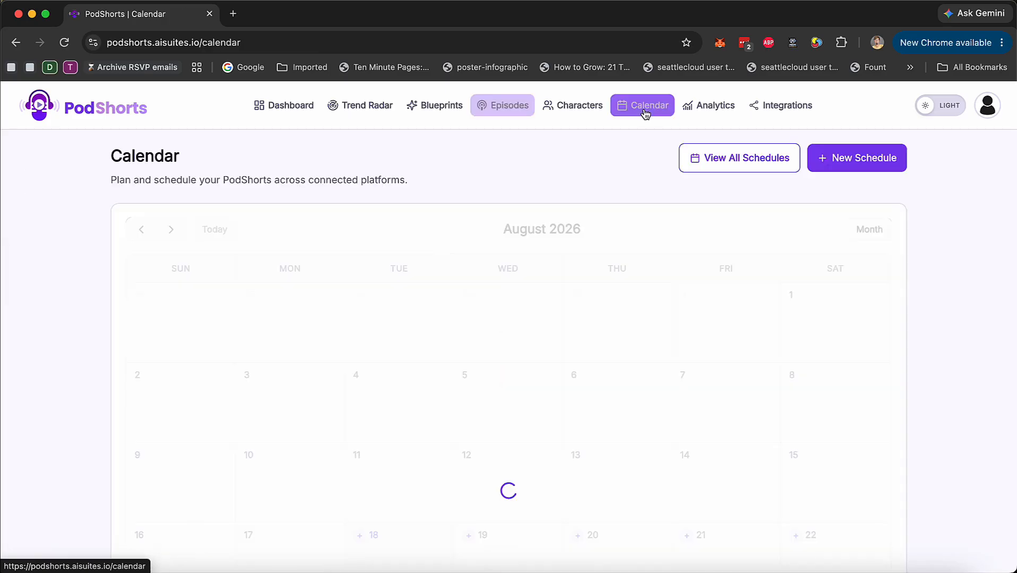
Look over the content, date and connected-account options for scheduling a post from the weight loss episode, without scheduling it
click(853, 165)
click(436, 187)
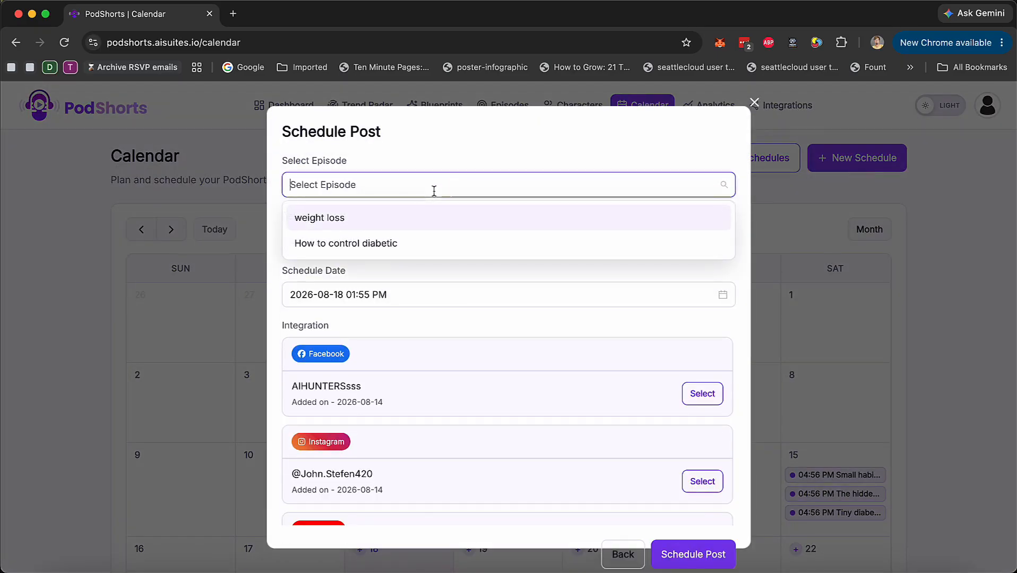
click(381, 222)
click(454, 236)
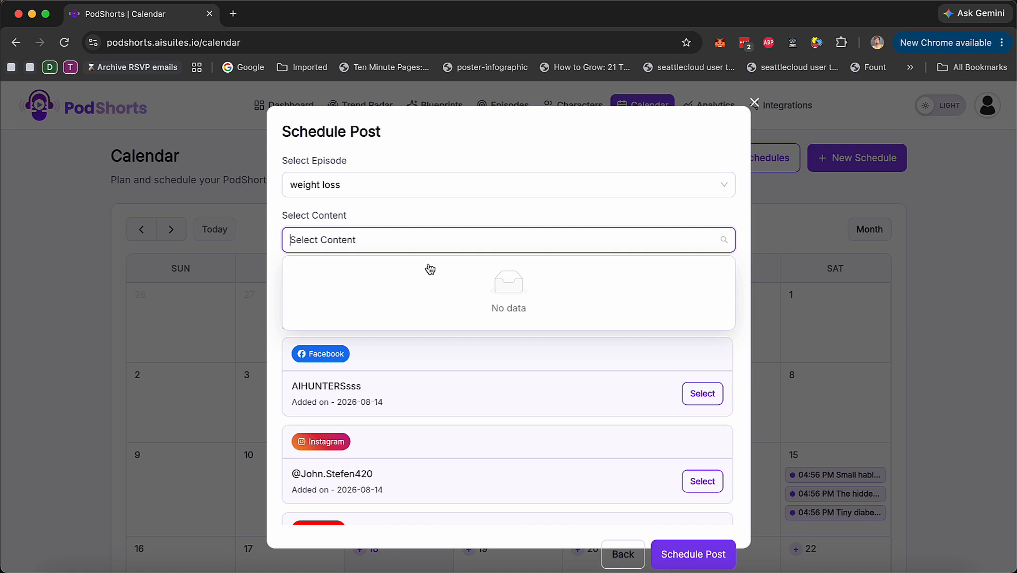
click(439, 215)
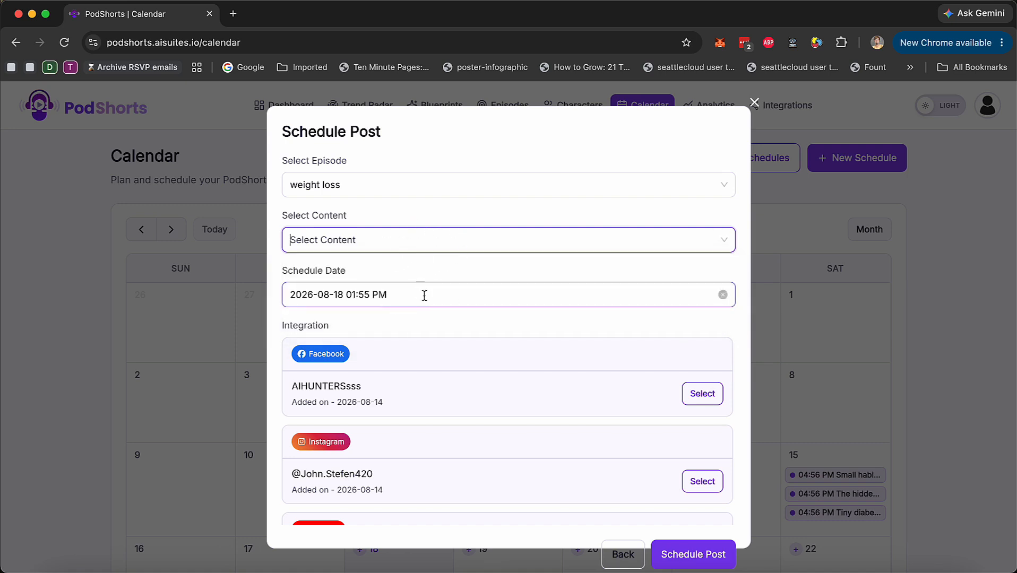
scroll(554, 380, down, 2)
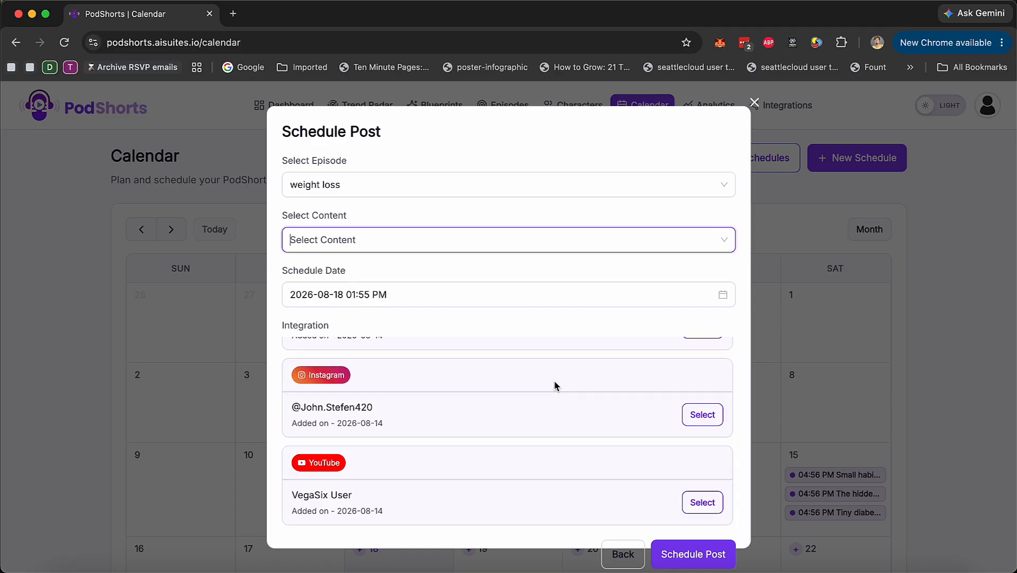
click(754, 105)
Look over the scheduled posts in the August 2026 calendar and the saved host characters
scroll(690, 361, down, 4)
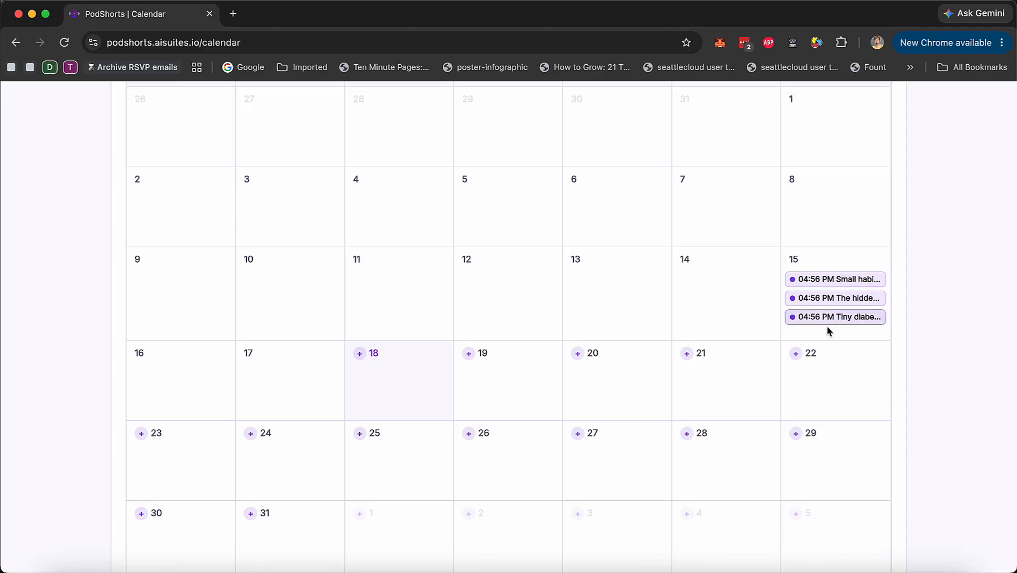
scroll(813, 332, up, 4)
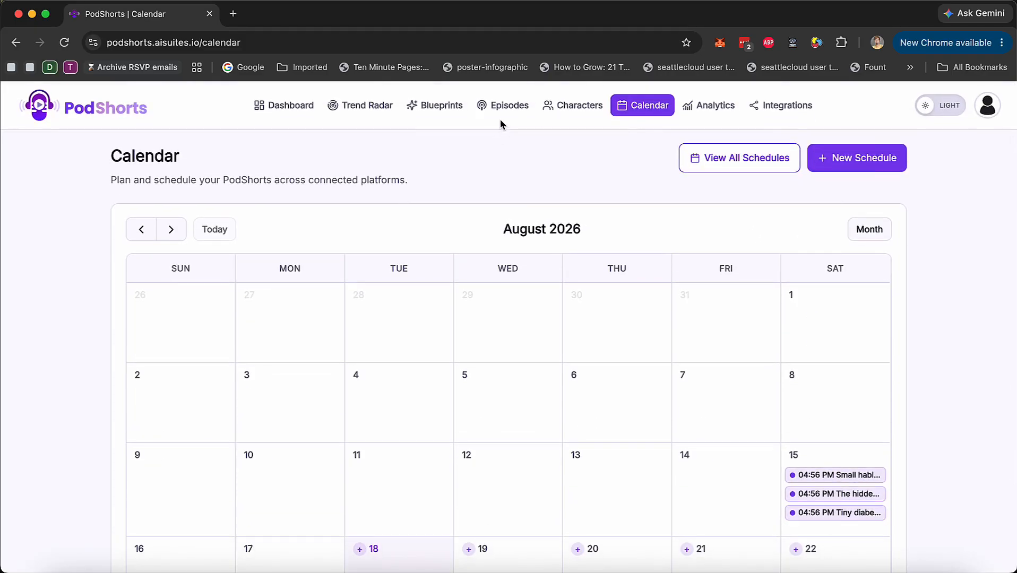
click(605, 108)
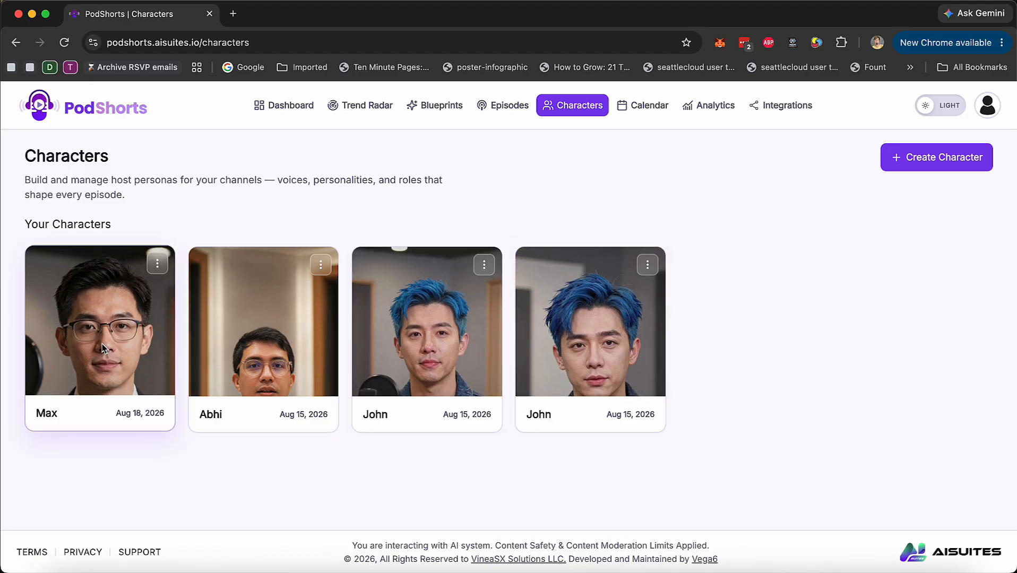
Look over the analytics for platform performance, engagement mix, individual videos and all posts
click(714, 108)
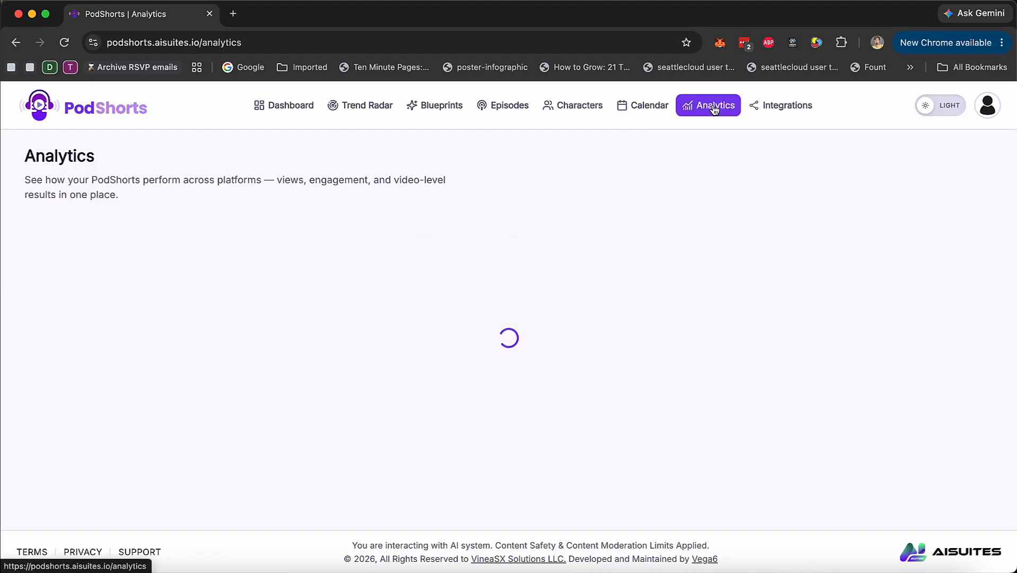
scroll(438, 329, down, 5)
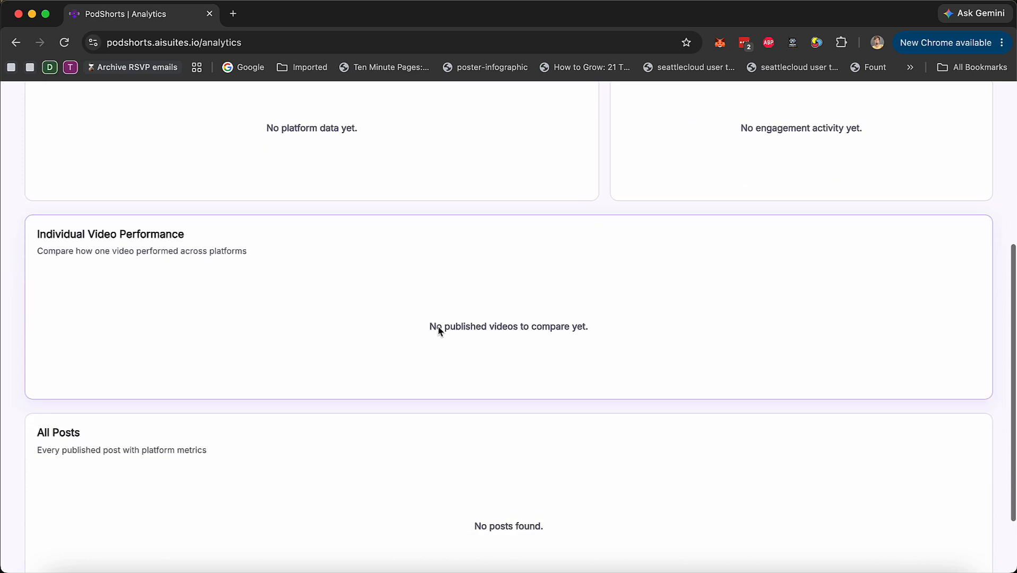
scroll(439, 330, down, 1)
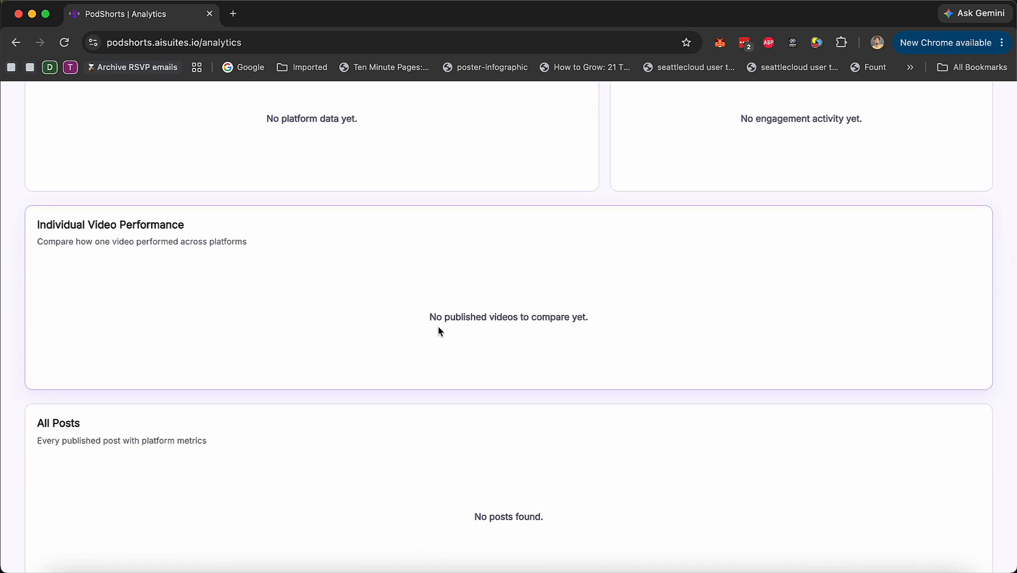
scroll(437, 330, up, 6)
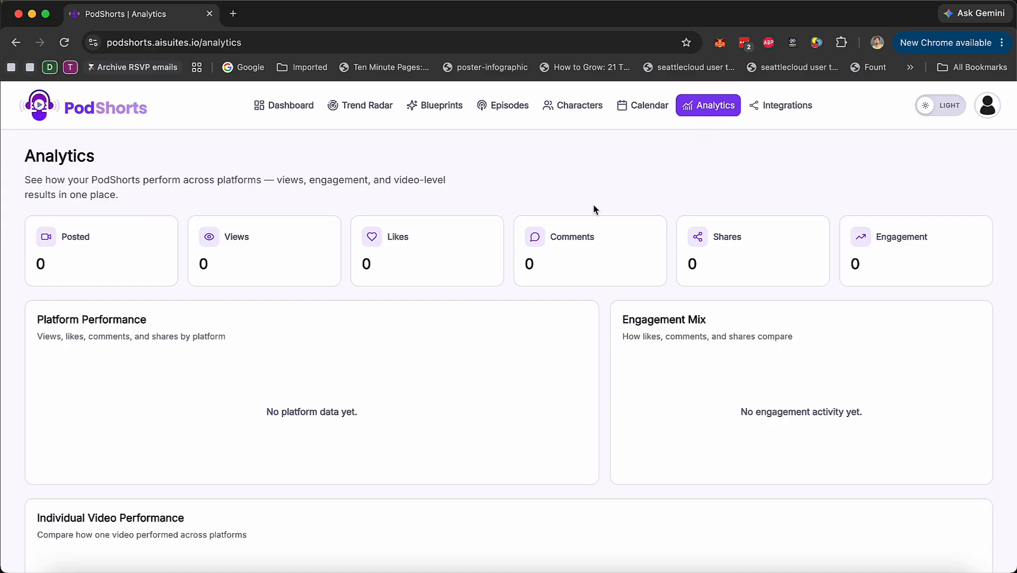
Look over the social and voiceover integrations, from Facebook, Instagram and YouTube to TikTok and Eleven Labs
click(777, 112)
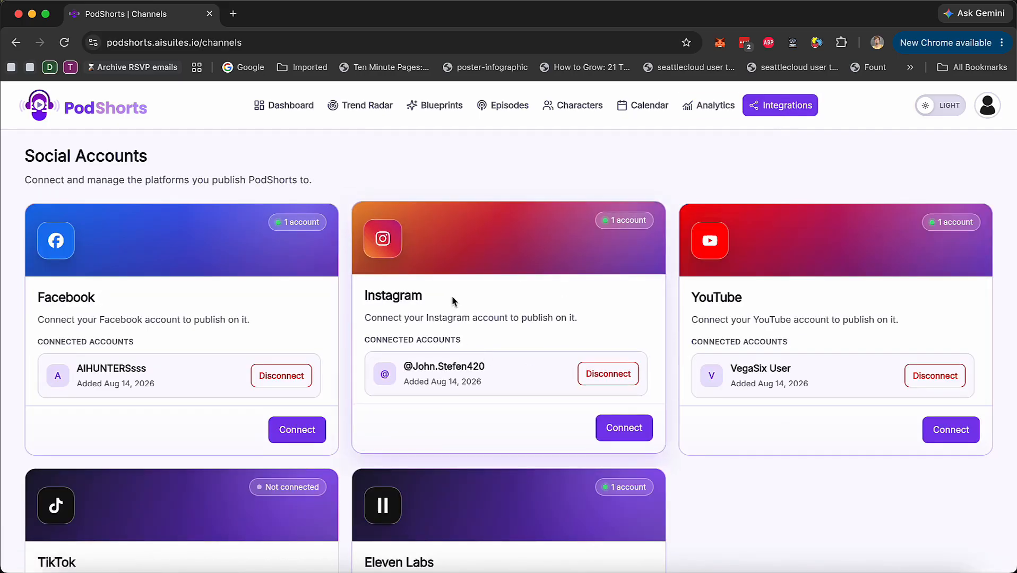
scroll(452, 301, down, 4)
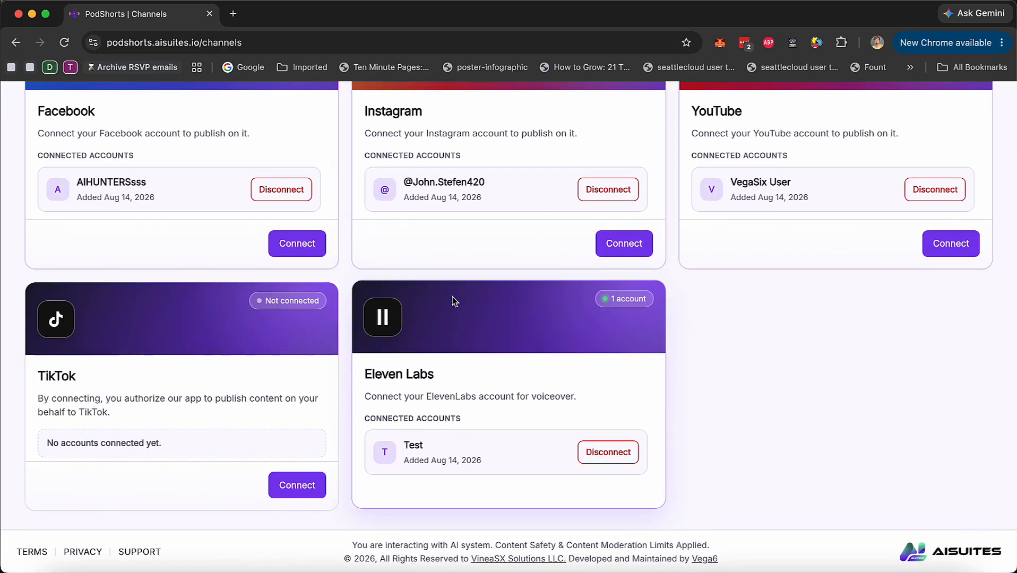
scroll(493, 334, up, 4)
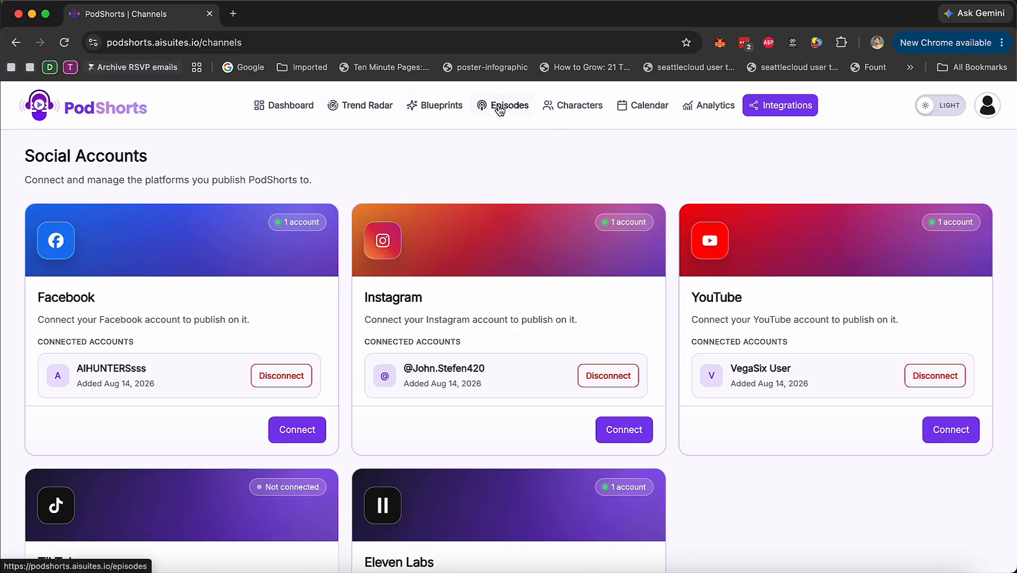
Check the progress of the weight loss episode's shorts and look over the dashboard's recent episodes and videos
click(500, 109)
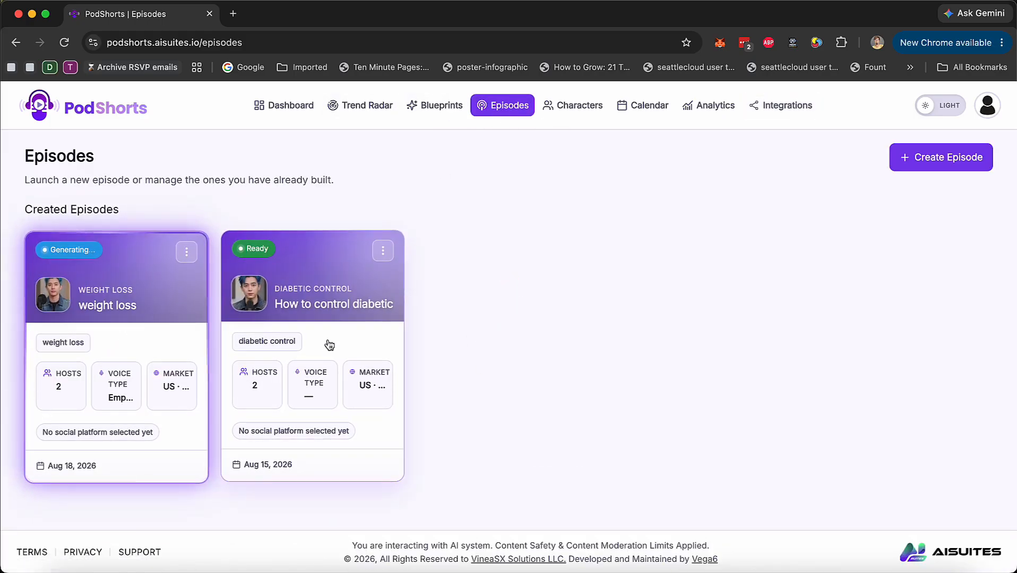
click(164, 295)
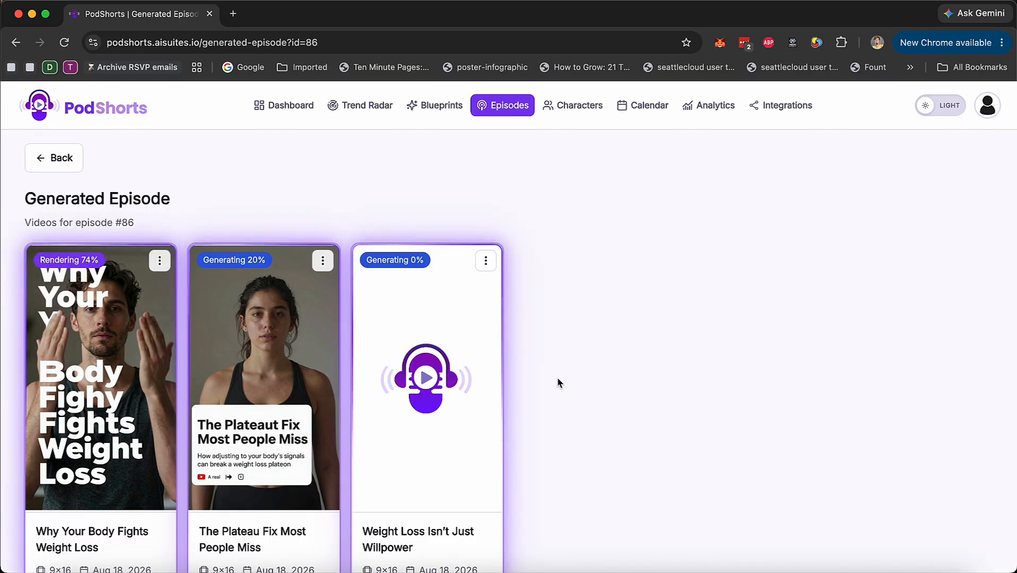
click(291, 113)
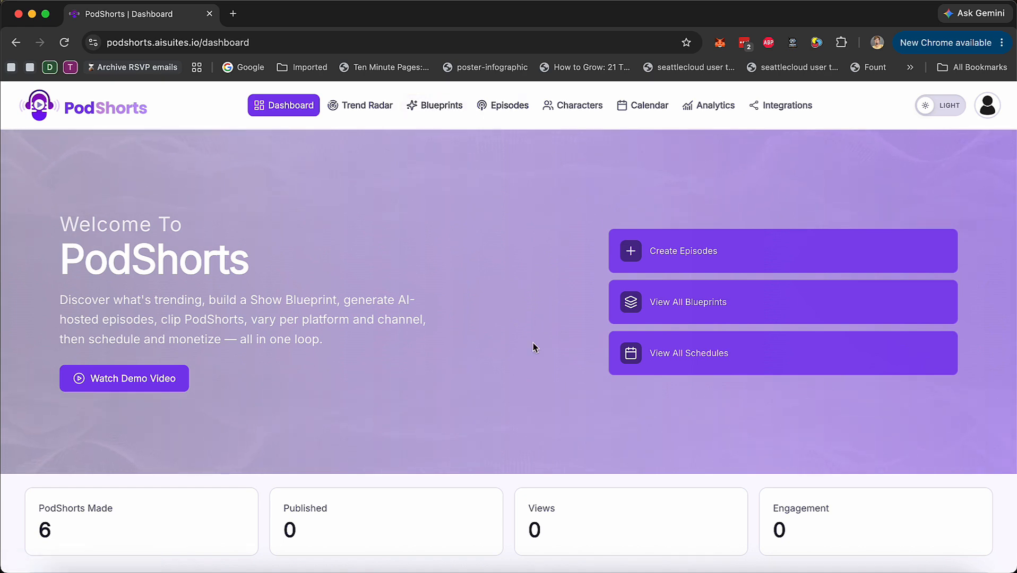
scroll(533, 343, down, 10)
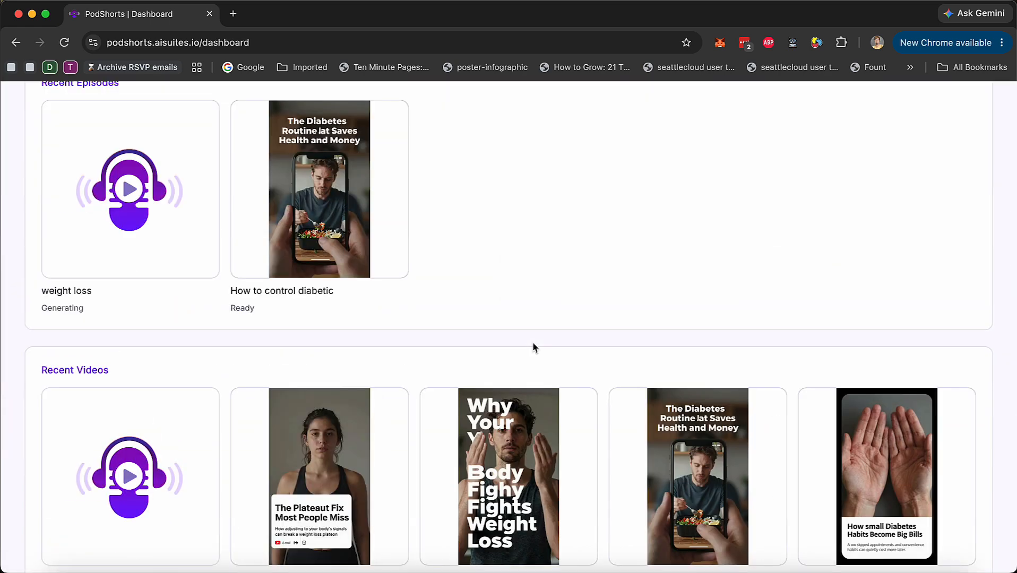